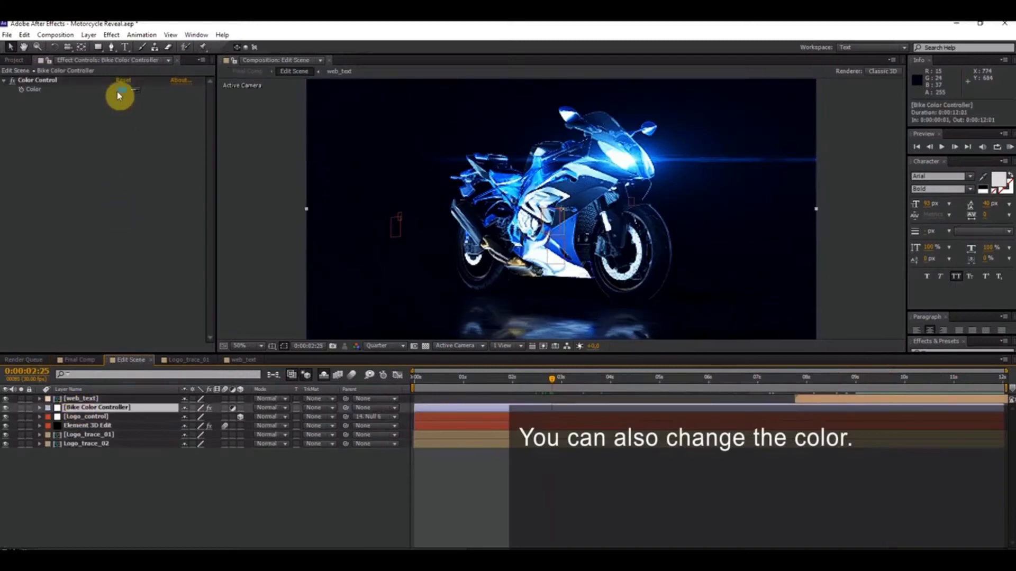
Preview red and orange bike hues, cancel to keep it blue, and scrub past four seconds.
left_click(120, 91)
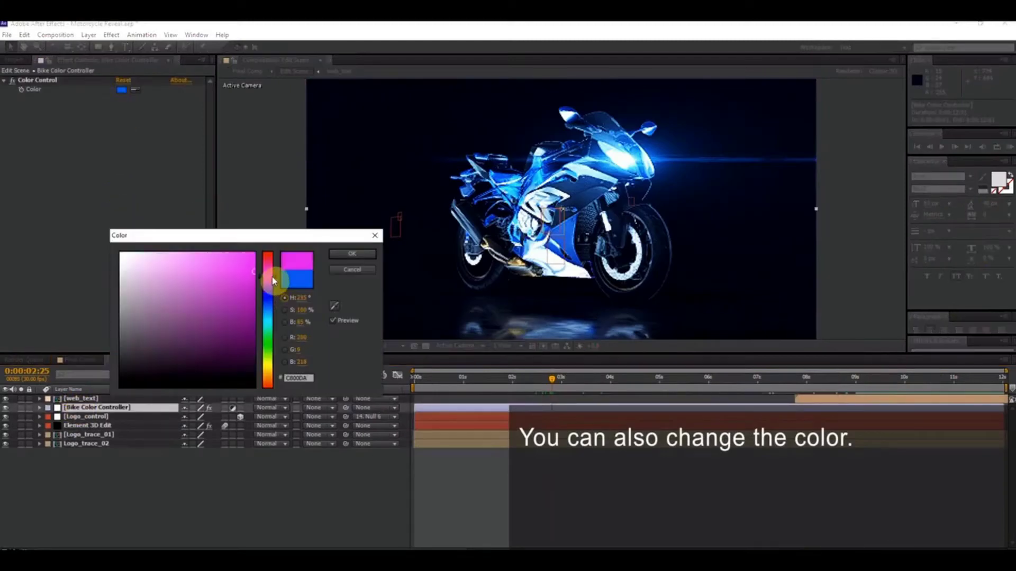
left_click_drag(272, 277, 272, 243)
left_click(248, 270)
mouse_move(272, 318)
left_mouse_down()
mouse_move(272, 386)
mouse_move(272, 302)
left_mouse_up()
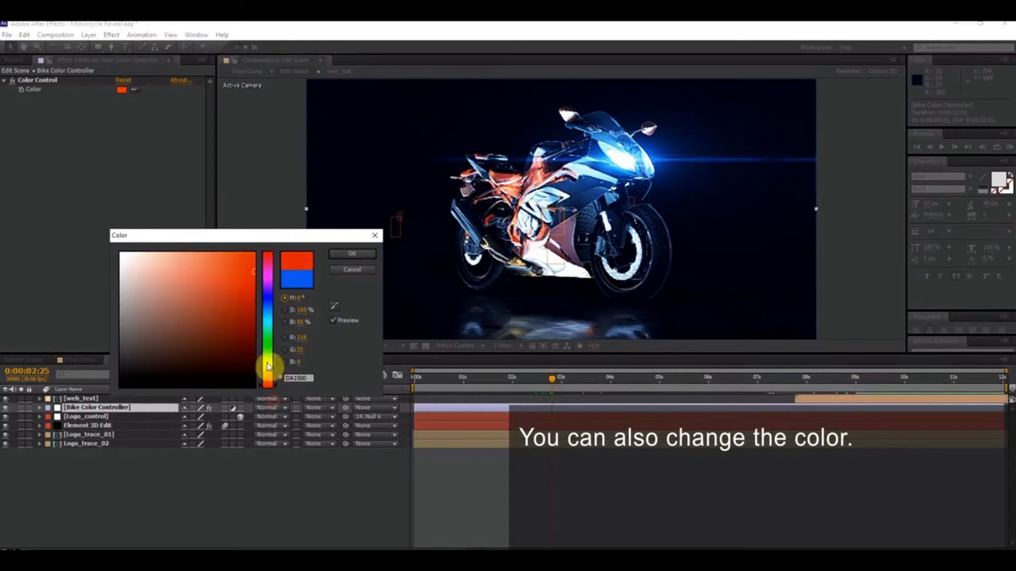
left_click(358, 272)
left_click_drag(552, 378, 629, 378)
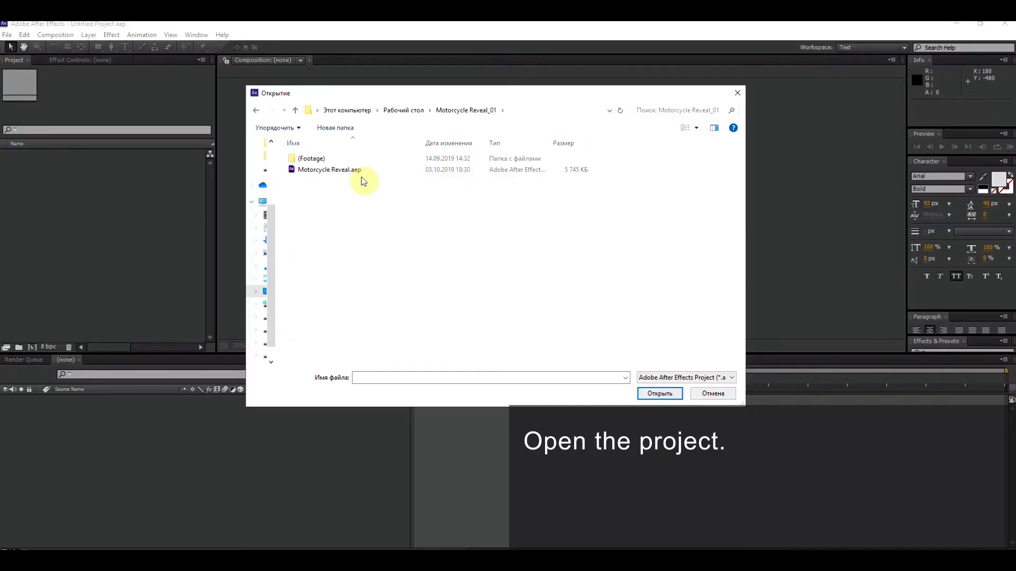
Open the Motorcycle Reveal.aep project file from the Motorcycle Reveal_01 folder.
left_click(351, 174)
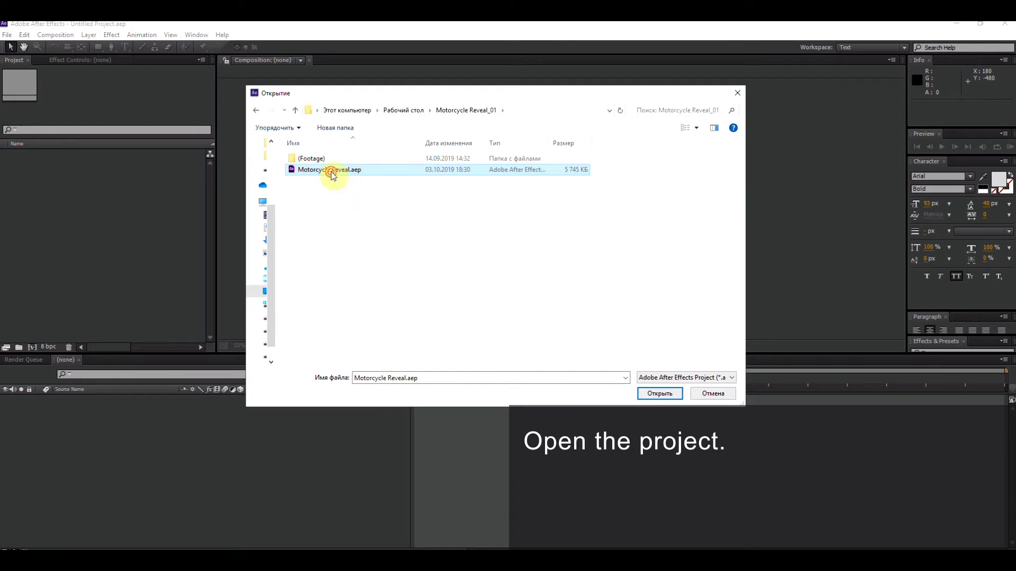
double_click(332, 171)
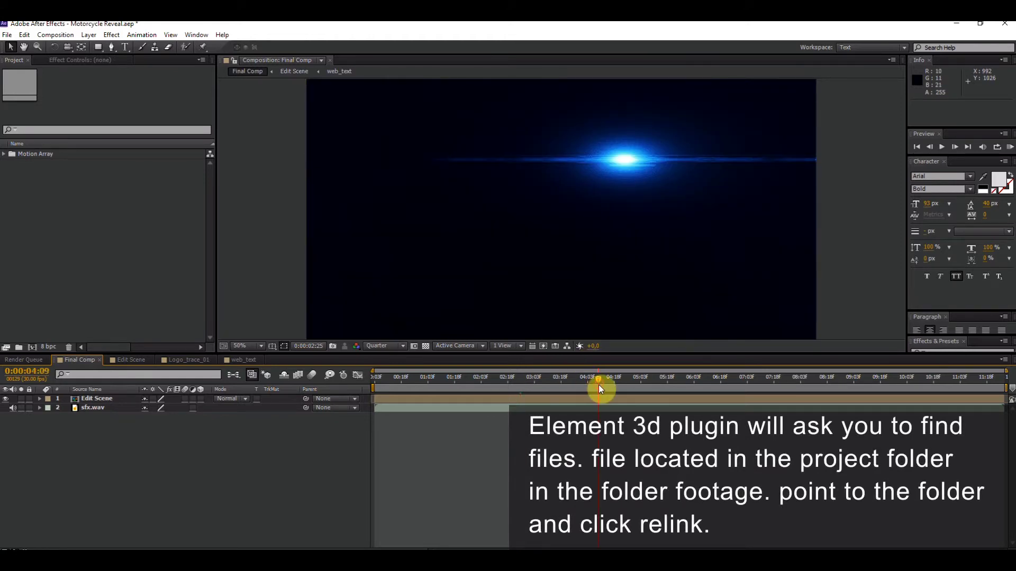
Check the 8–11 second frames, open Edit Scene, and show Element 3D Edit's effect controls.
left_click(964, 378)
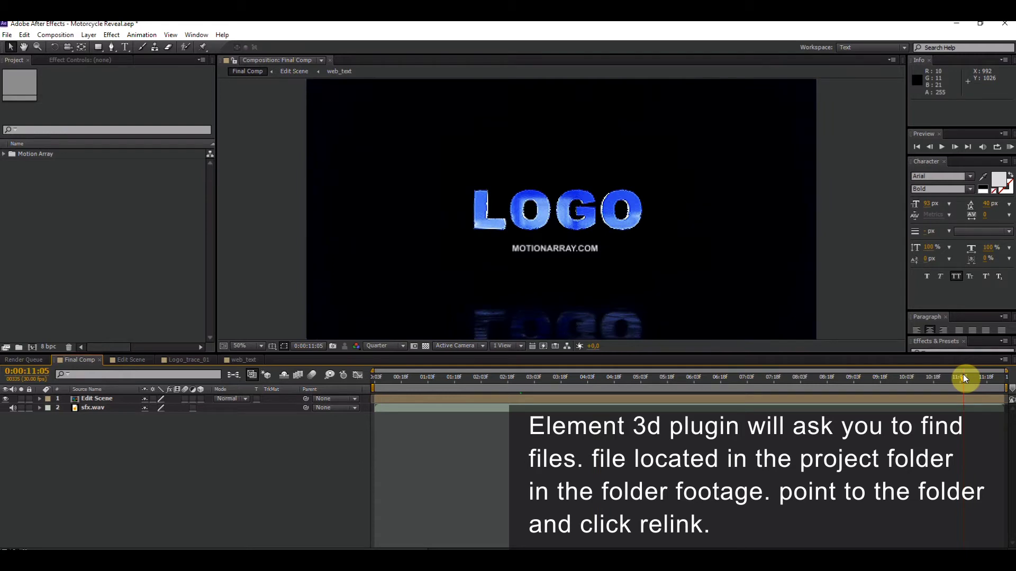
left_click(811, 380)
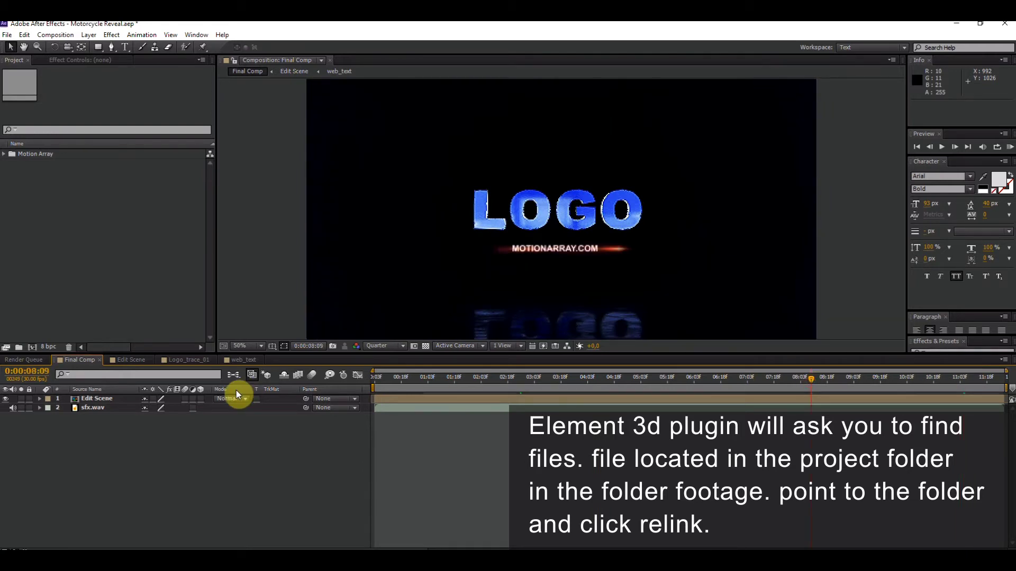
left_click(108, 400)
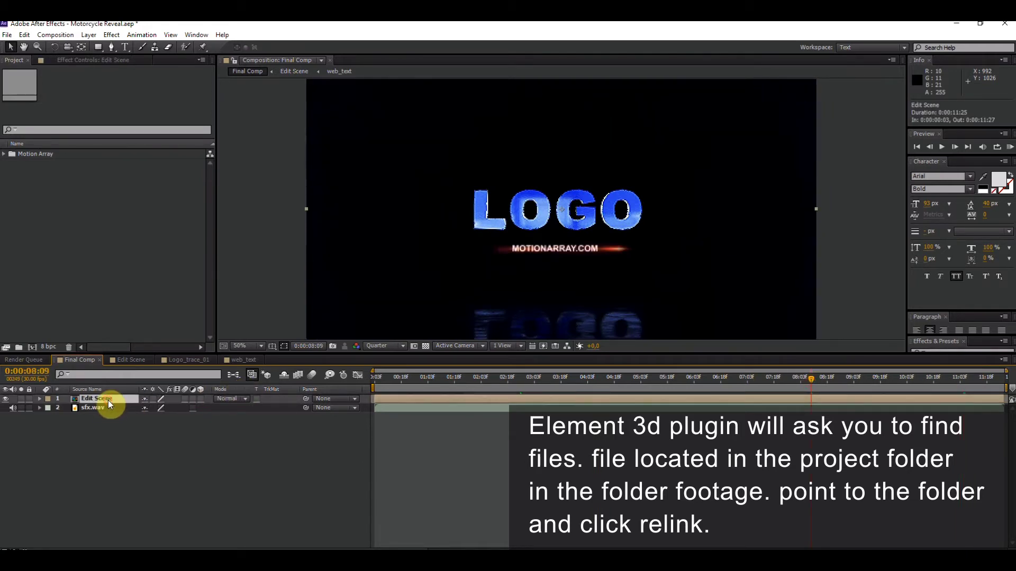
left_click(135, 362)
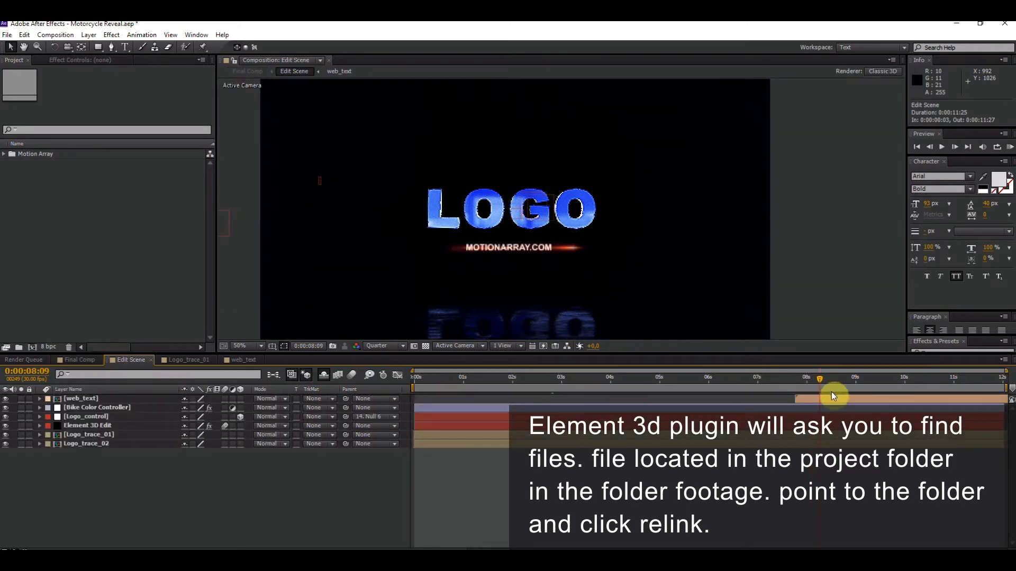
left_click(74, 426)
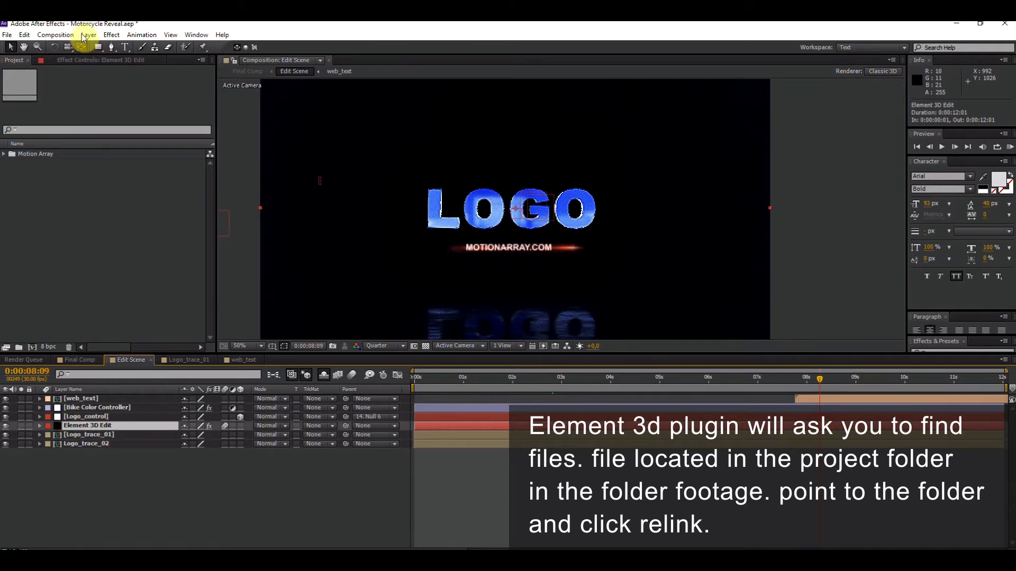
left_click(75, 60)
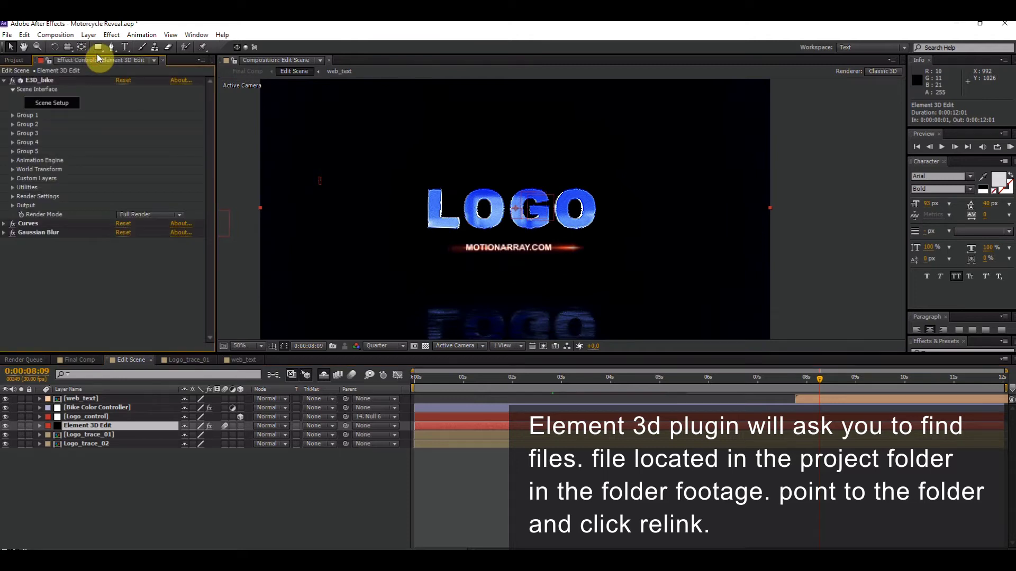
Open Element 3D's Scene Setup, decline the auto-relink prompt, and select the 3dbk model.
left_click(64, 103)
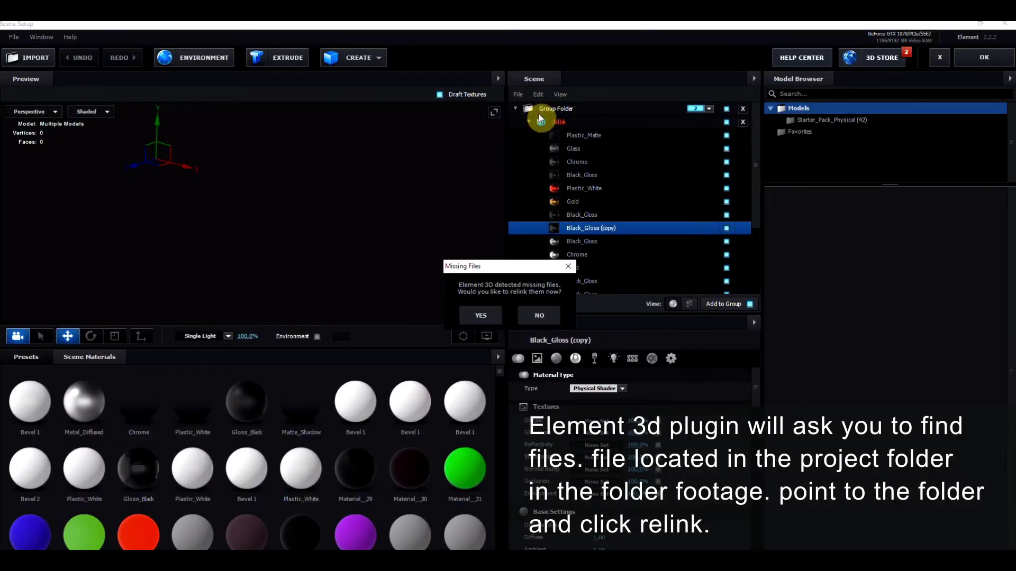
left_click(538, 315)
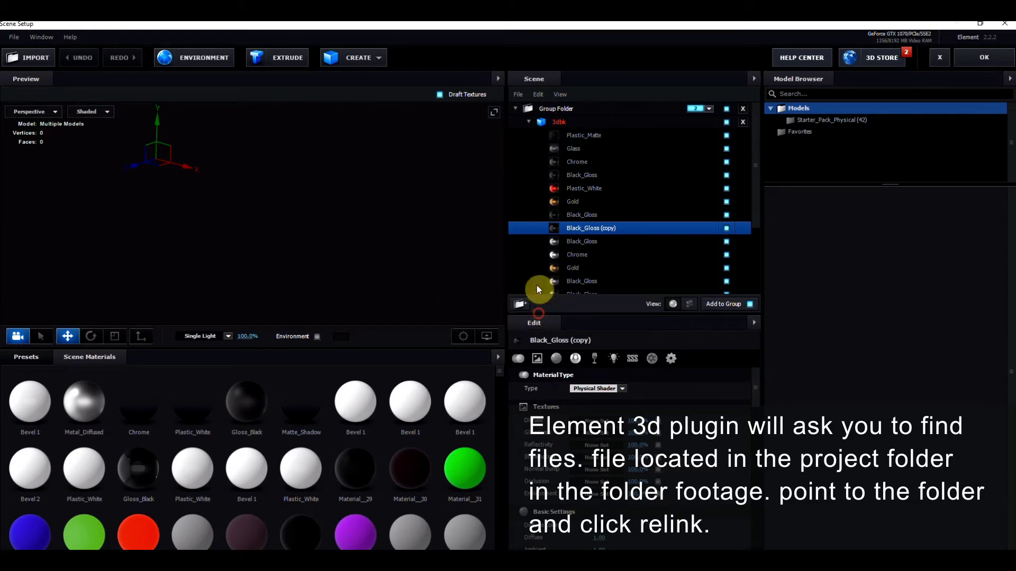
left_click(529, 120)
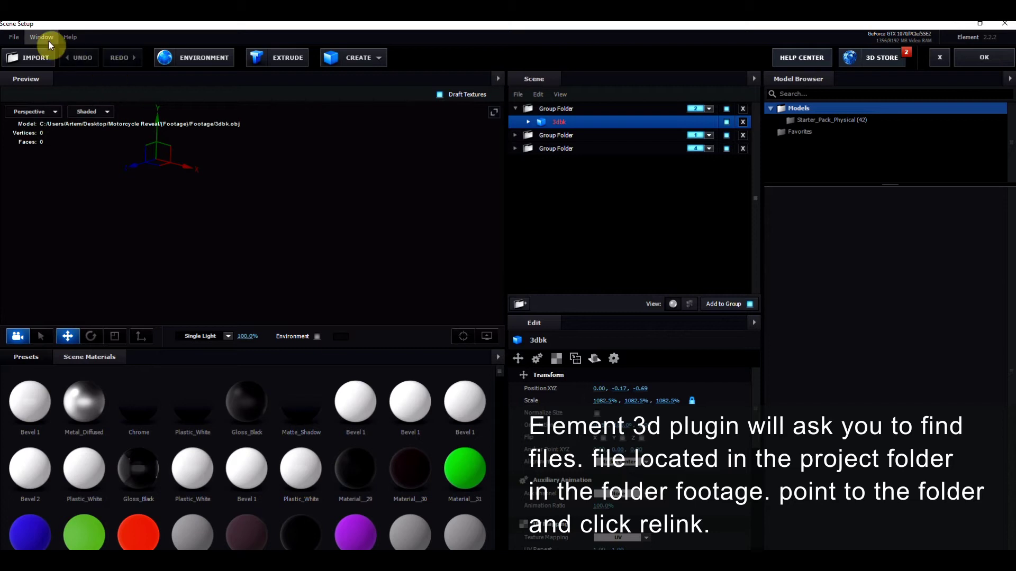
Relink the missing 3dbk.obj by adding the Footage folder as a search path.
left_click(14, 39)
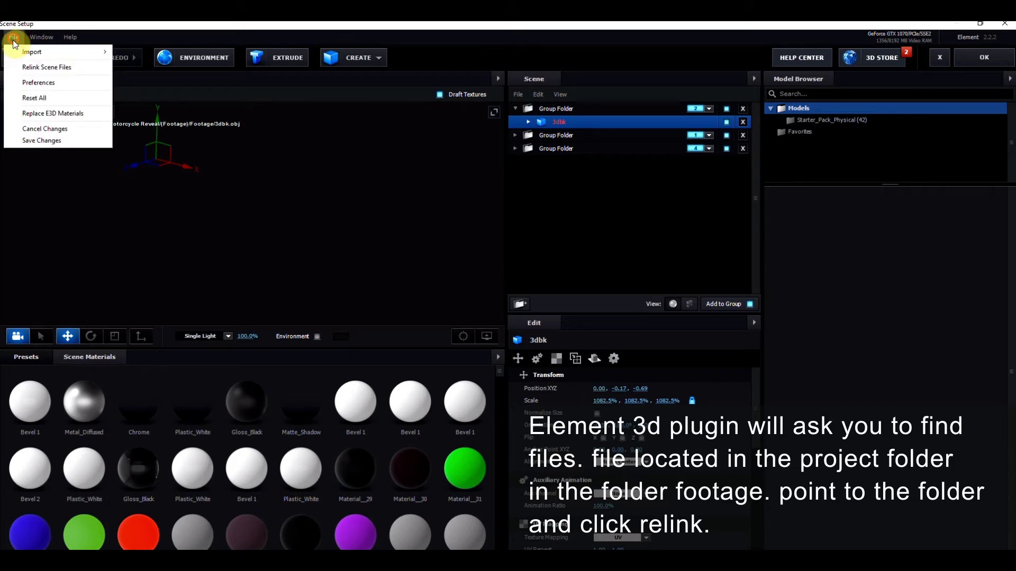
left_click(57, 67)
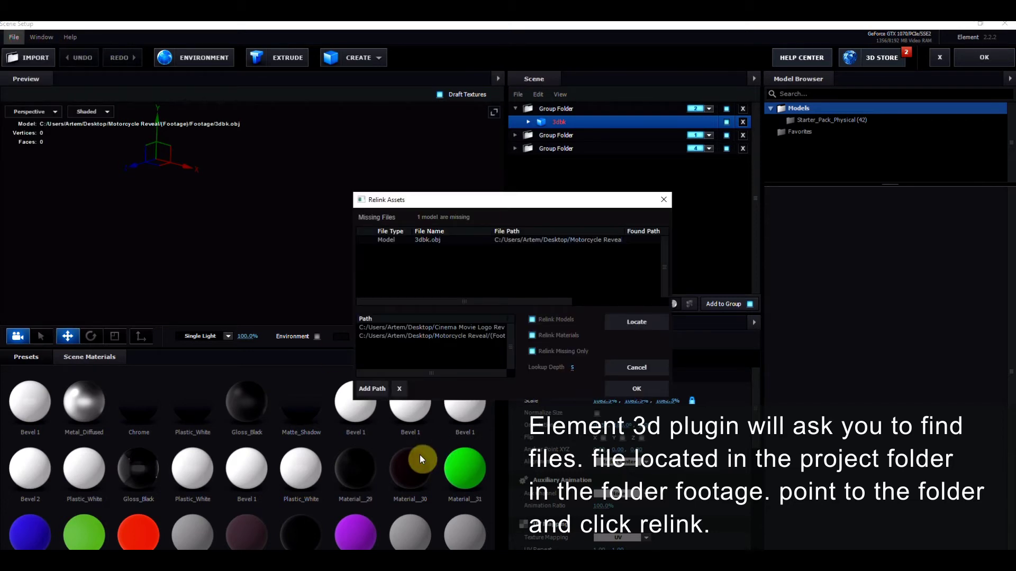
left_click(373, 389)
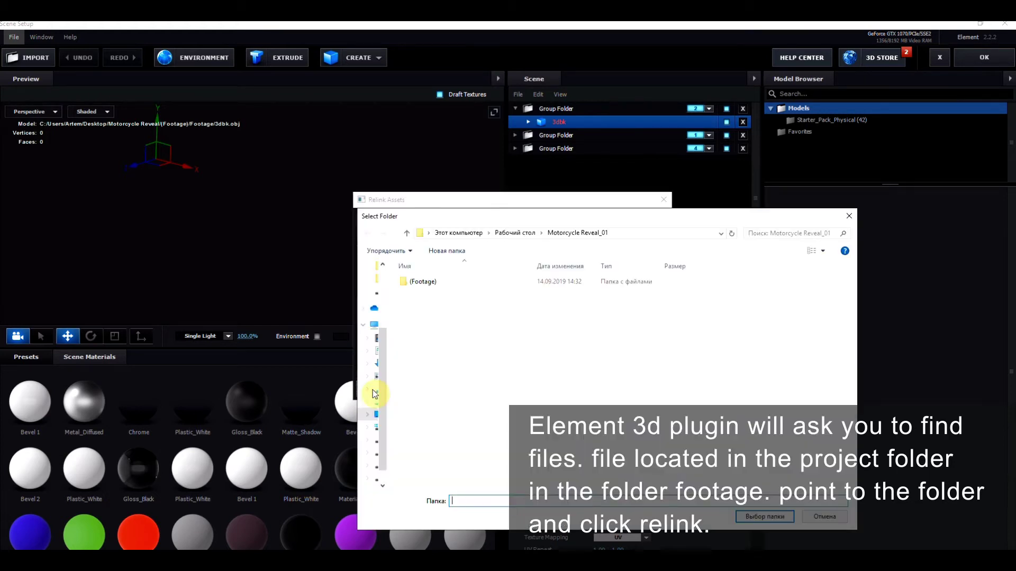
left_click(415, 283)
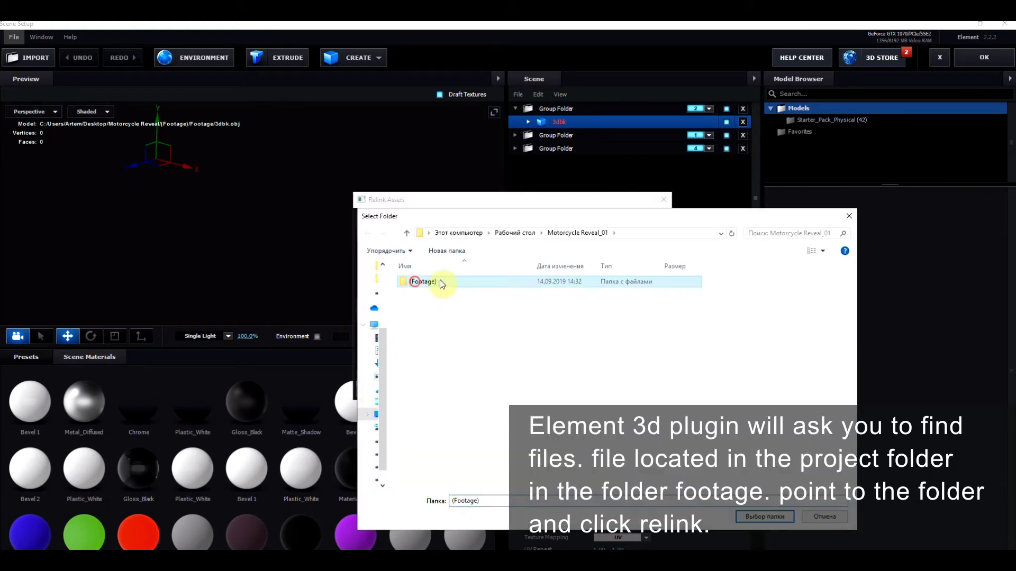
left_click(759, 520)
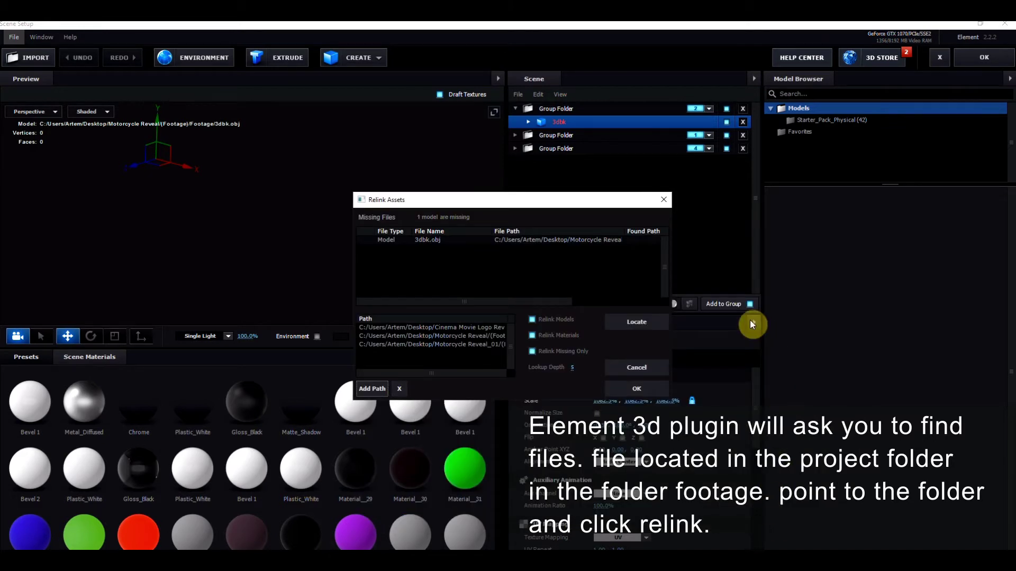
left_click(620, 318)
left_click(637, 389)
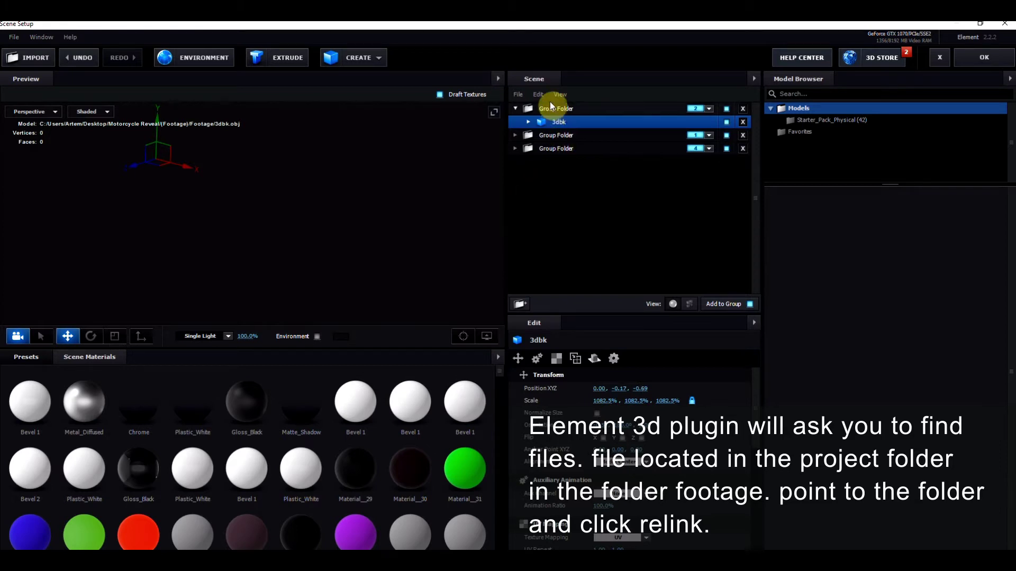
Apply Scene Setup and scrub Edit Scene from 8:18 back to about 6 seconds.
left_click(976, 69)
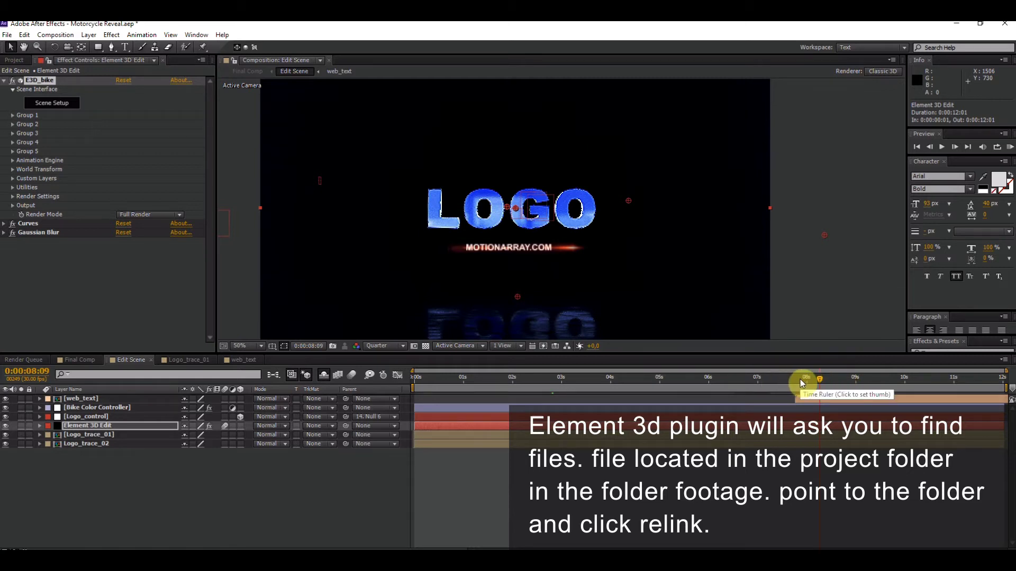
left_click(834, 378)
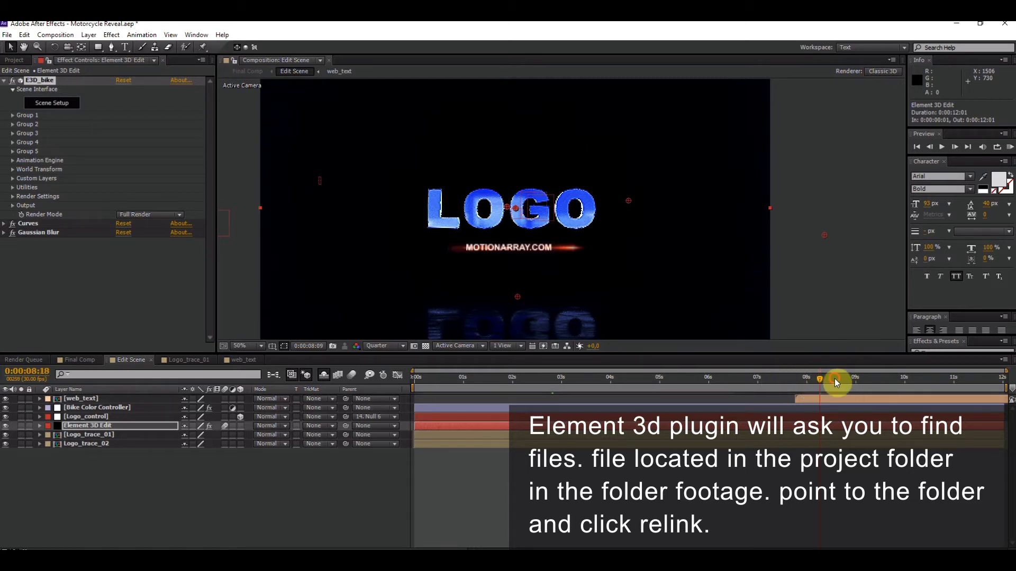
left_click_drag(834, 379, 567, 382)
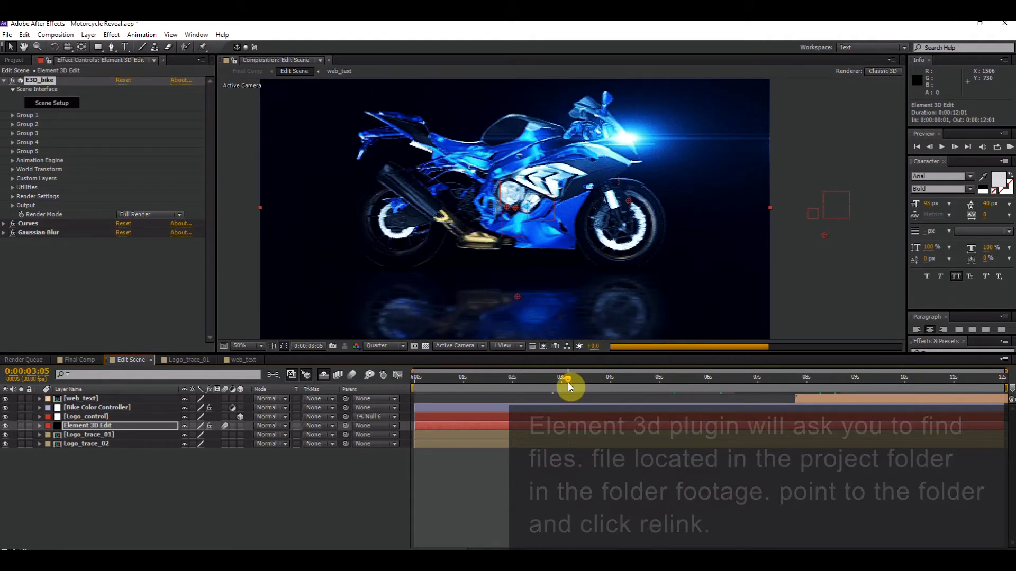
Step through frames between 1:10 and 4:01 to confirm the bike renders again.
left_click(504, 391)
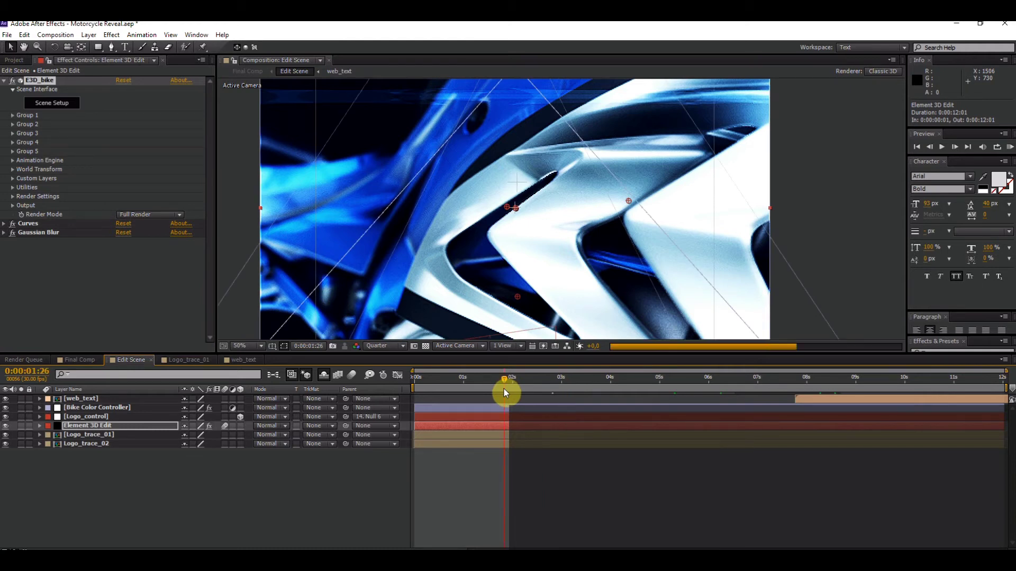
key("Page_Up")
left_click(478, 392)
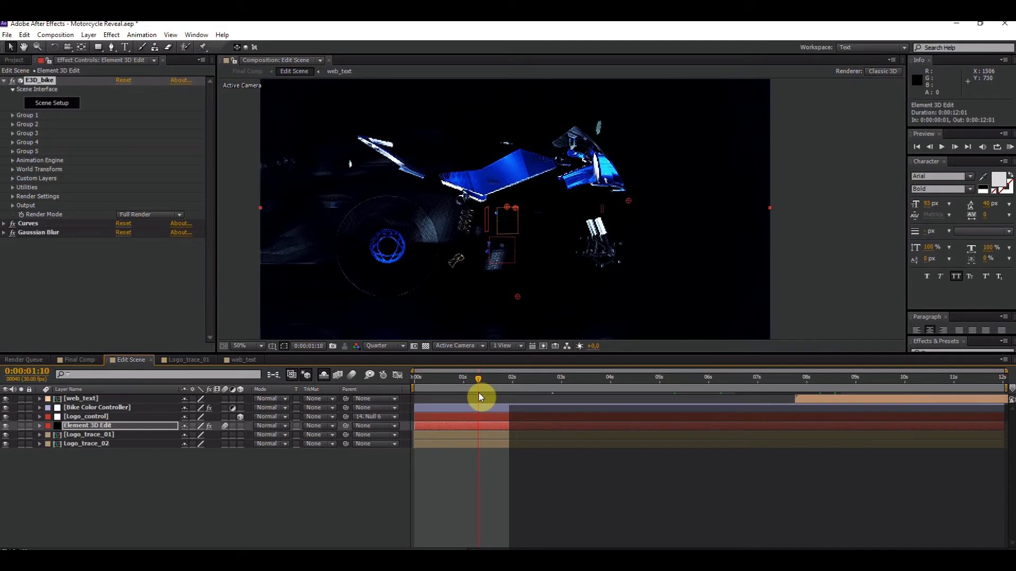
left_click(604, 388)
key("Page_Up")
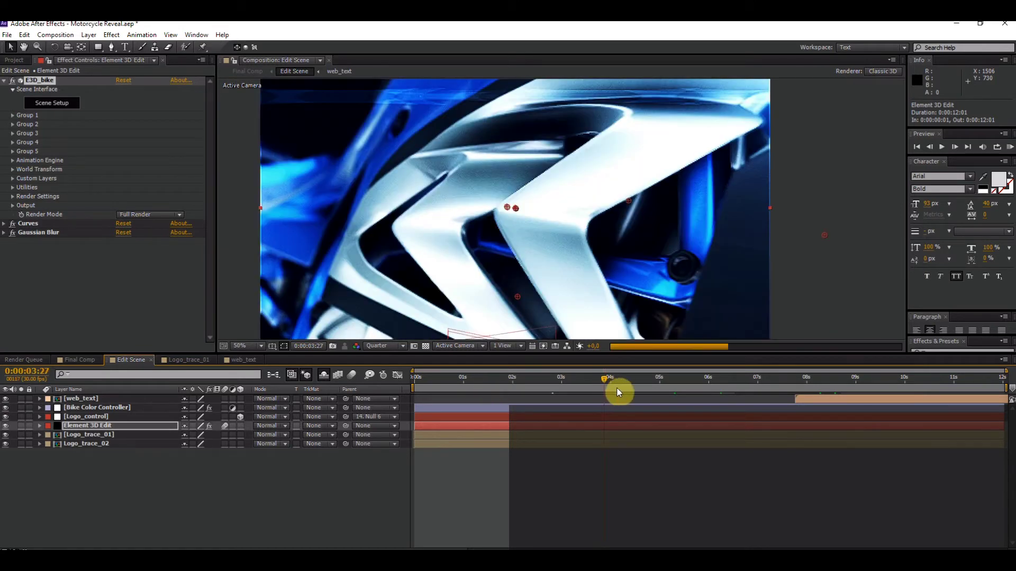
key("Page_Down")
key("Page_Down")
key("Page_Down")
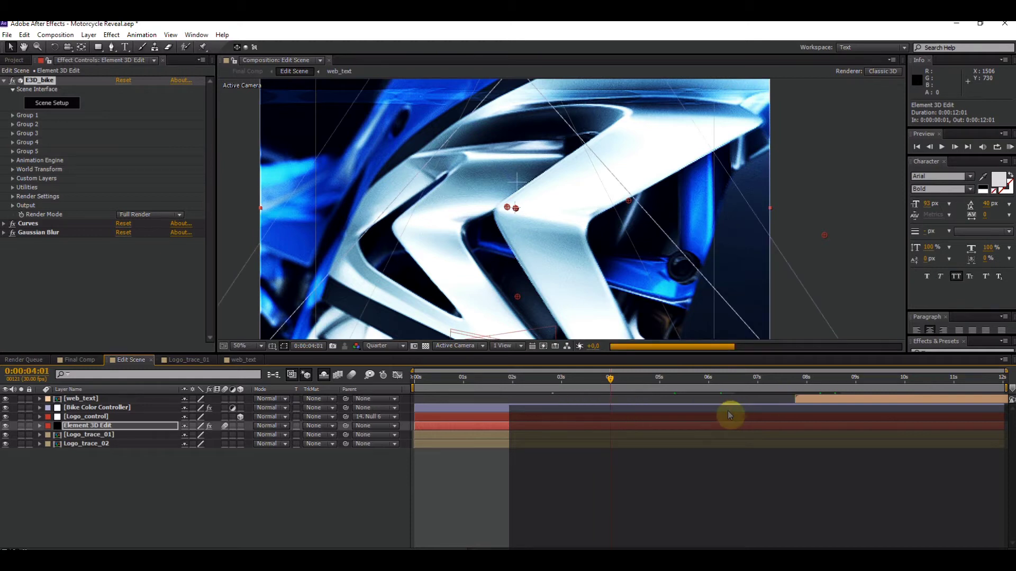
left_click(494, 410)
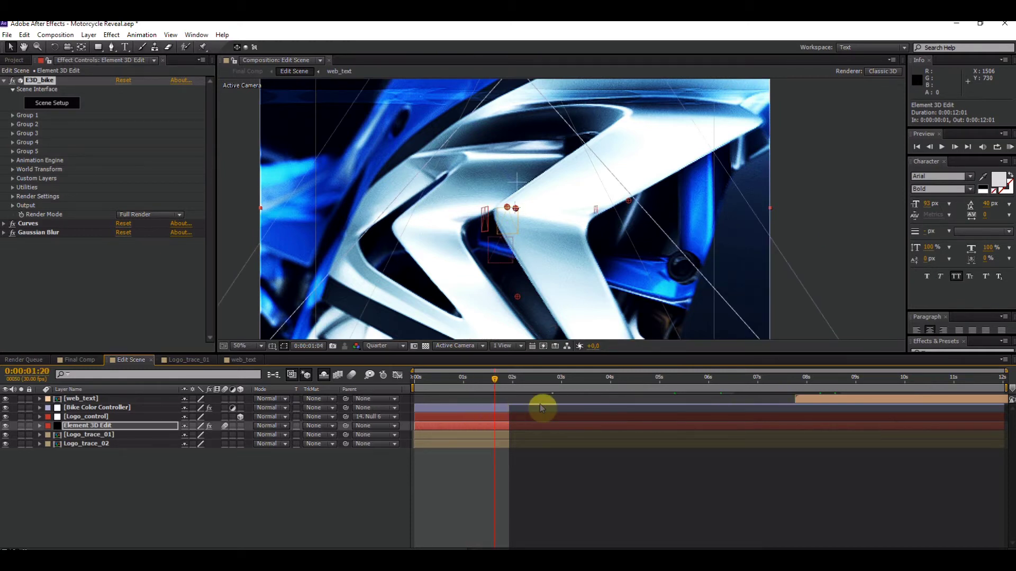
left_click_drag(541, 408, 539, 407)
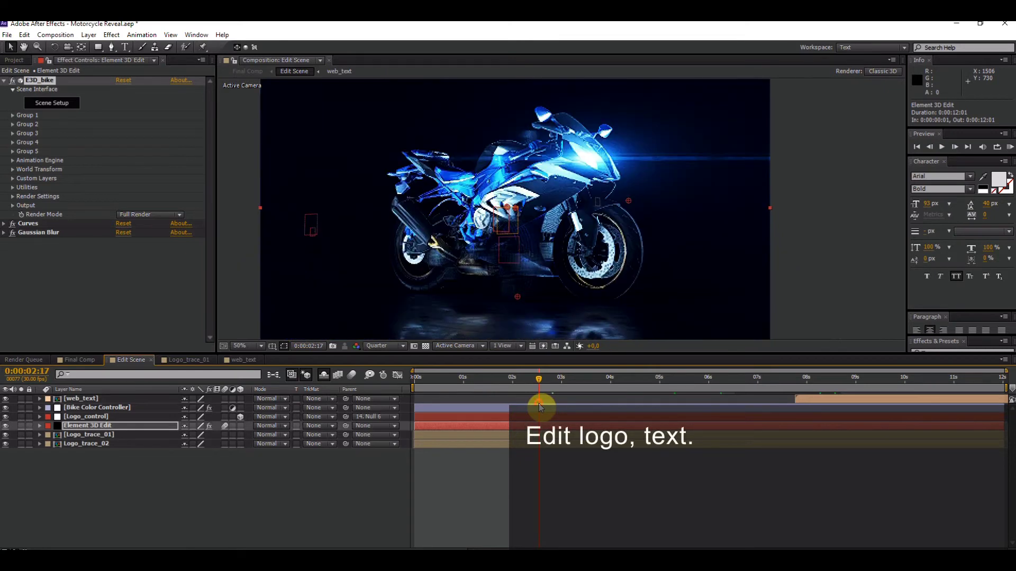
left_click_drag(671, 190, 673, 183)
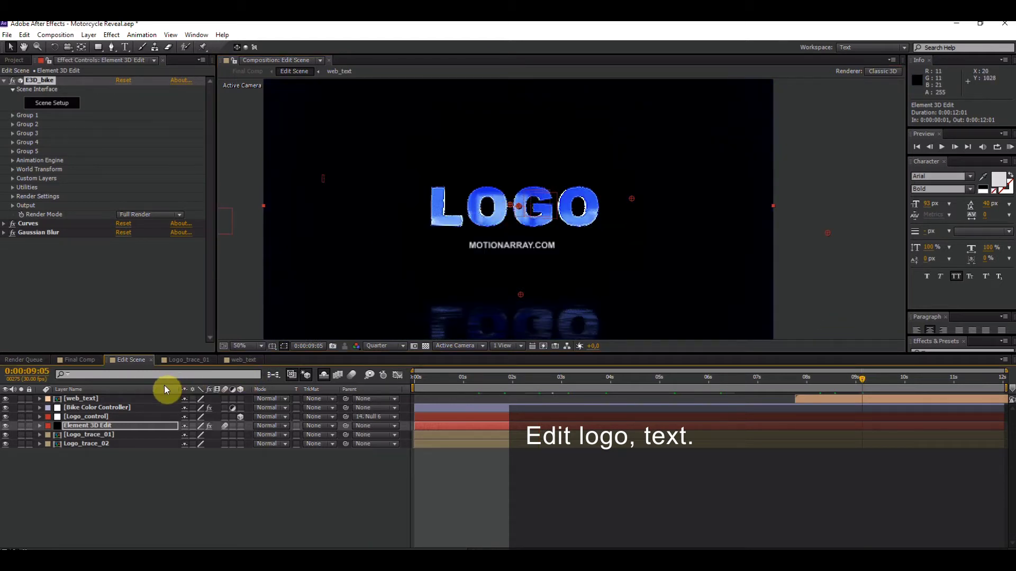
Change the Logo_trace_01 text from LOGO to LOGO EDIT and return to Final Comp.
left_click(189, 360)
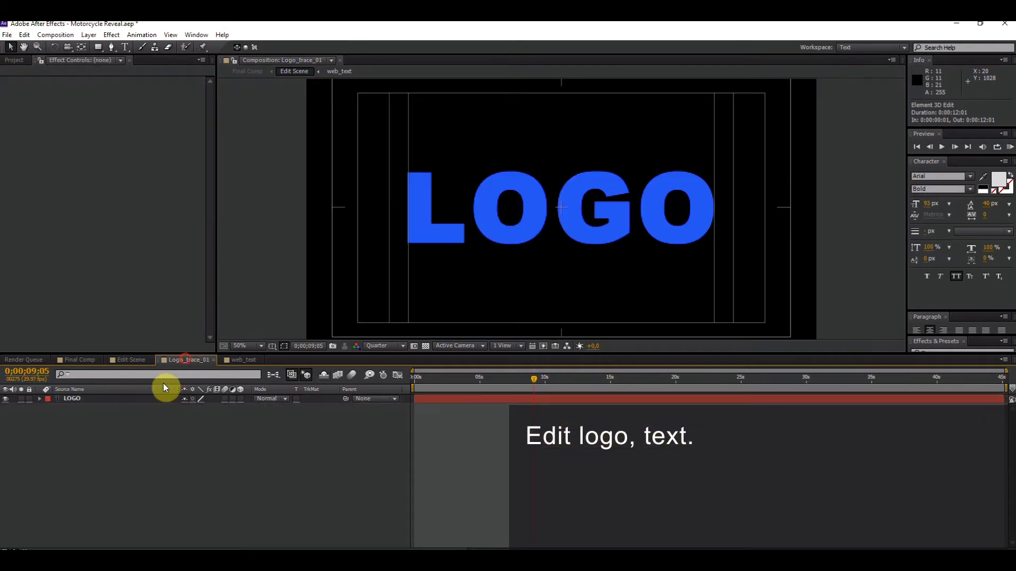
double_click(555, 208)
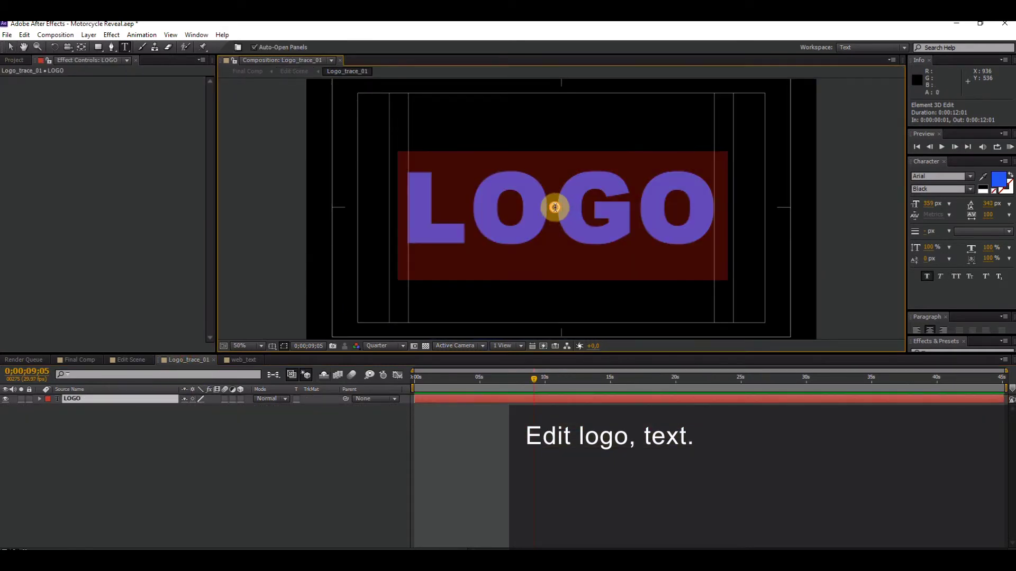
left_click(714, 188)
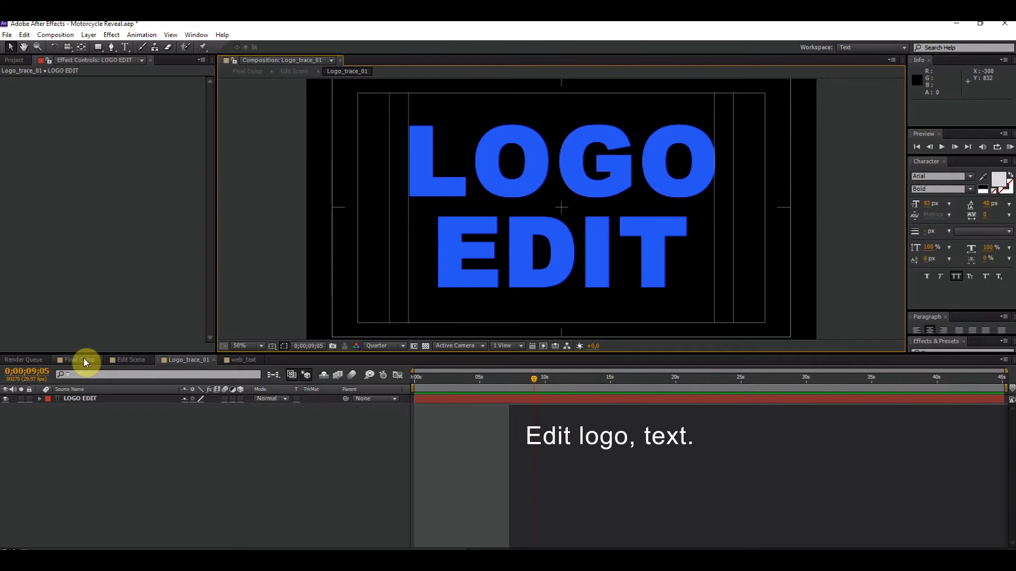
left_click(84, 360)
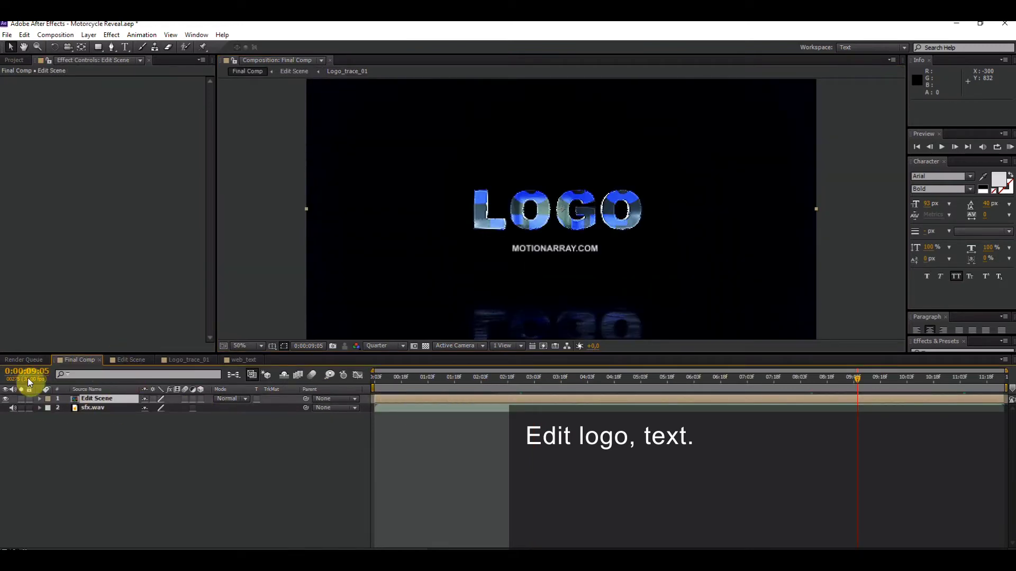
In Edit Scene, solo the Logo_trace_01 and Logo_trace_02 layers.
left_click(134, 360)
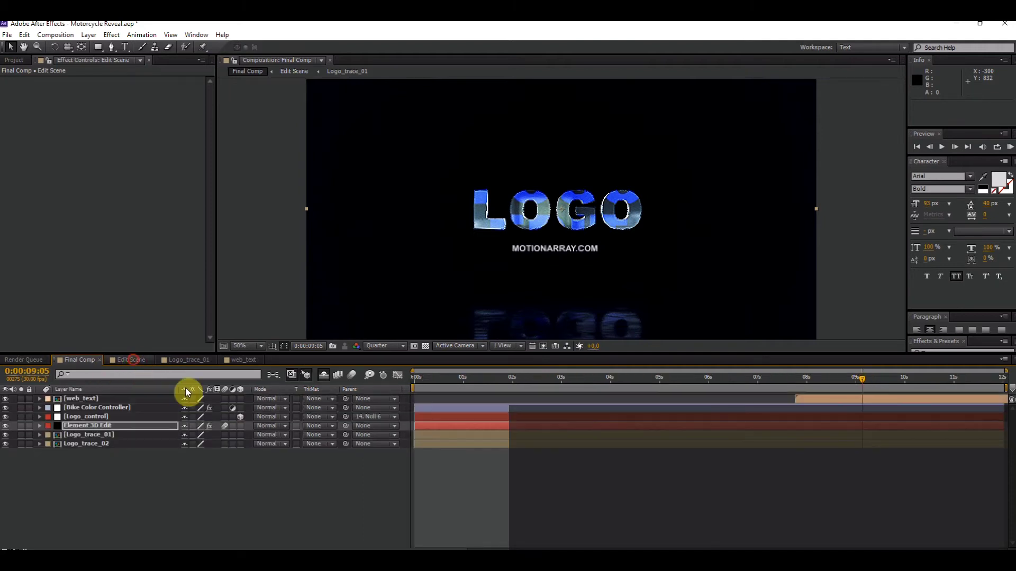
left_click(95, 438)
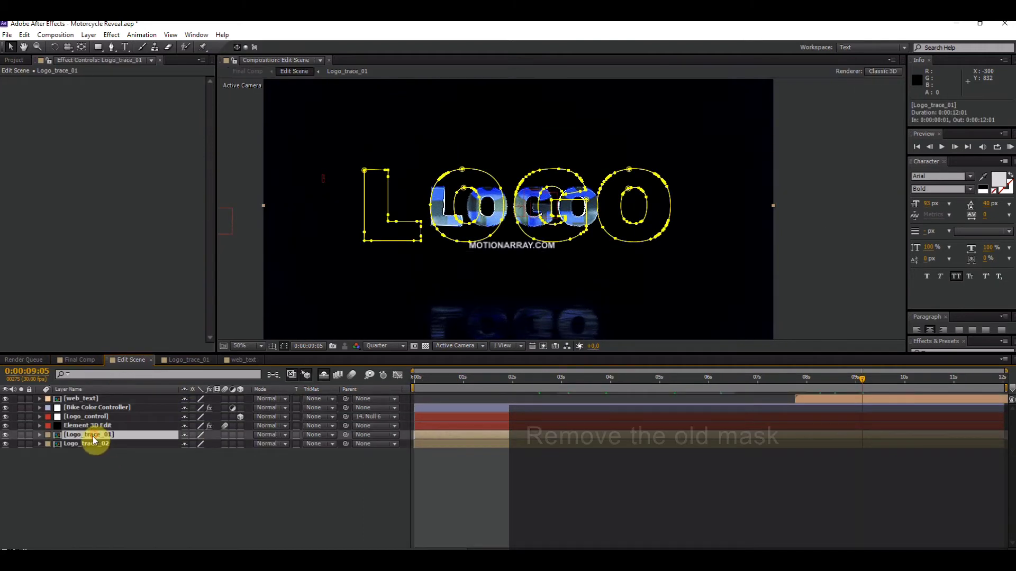
left_click(22, 434)
left_click(21, 443)
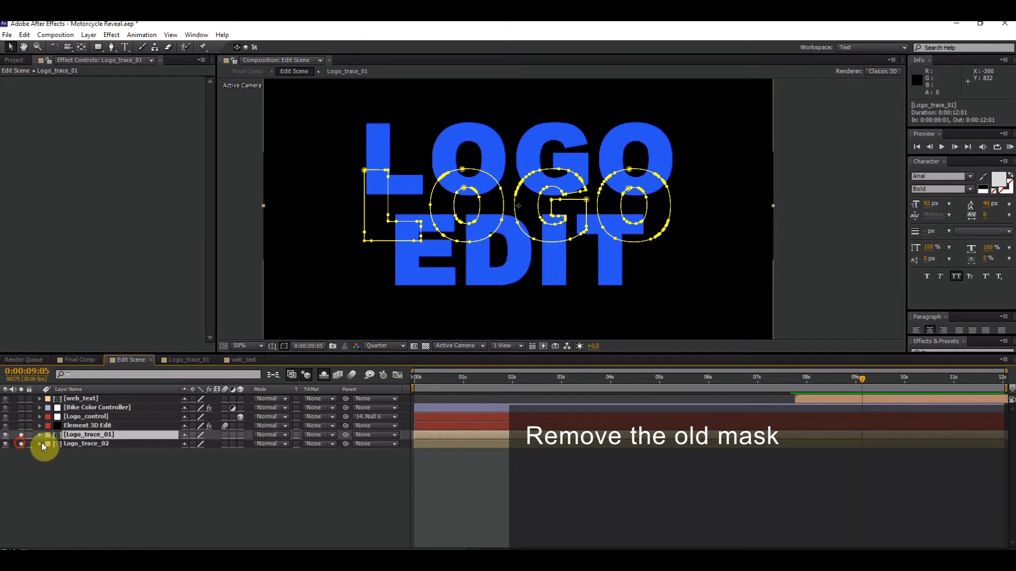
Delete the old Masks groups from both Logo_trace_01 and Logo_trace_02.
left_click(40, 435)
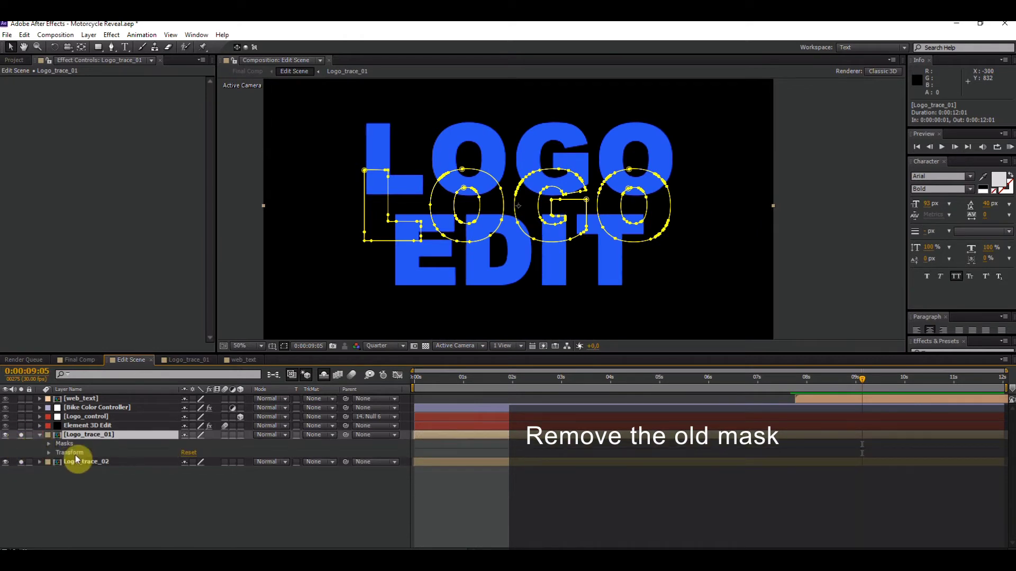
left_click(72, 445)
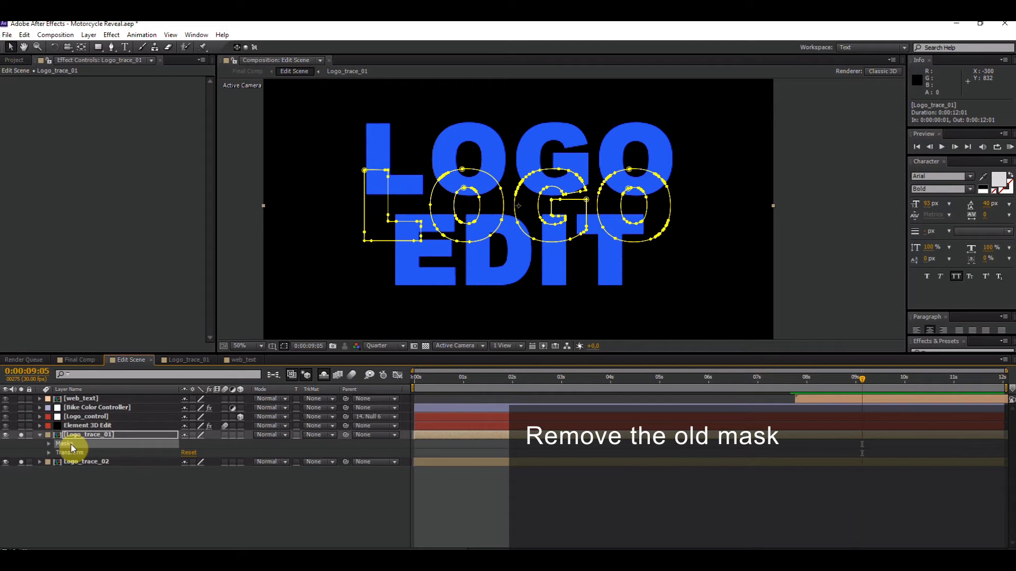
key("Delete")
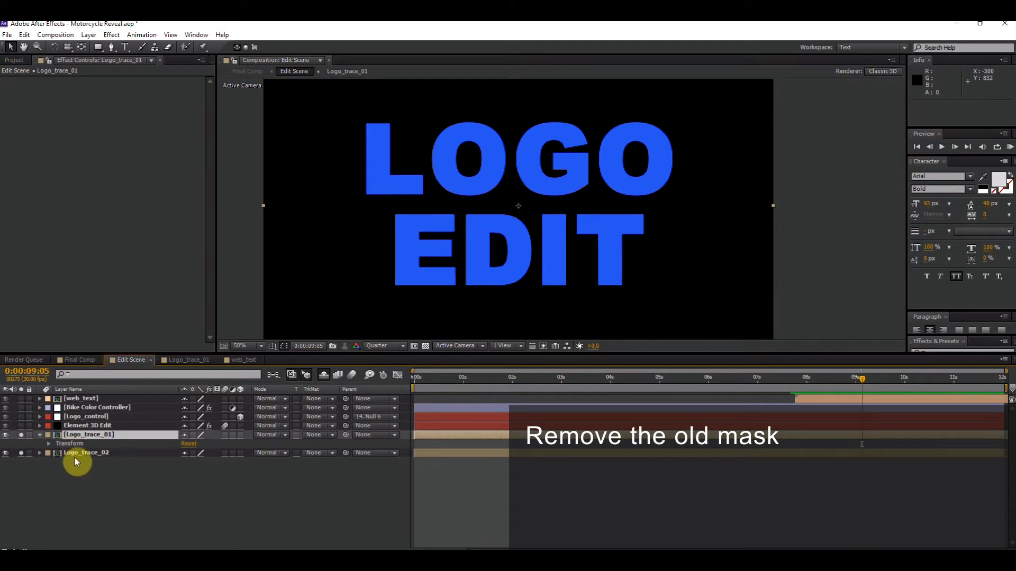
left_click(77, 455)
left_click(39, 453)
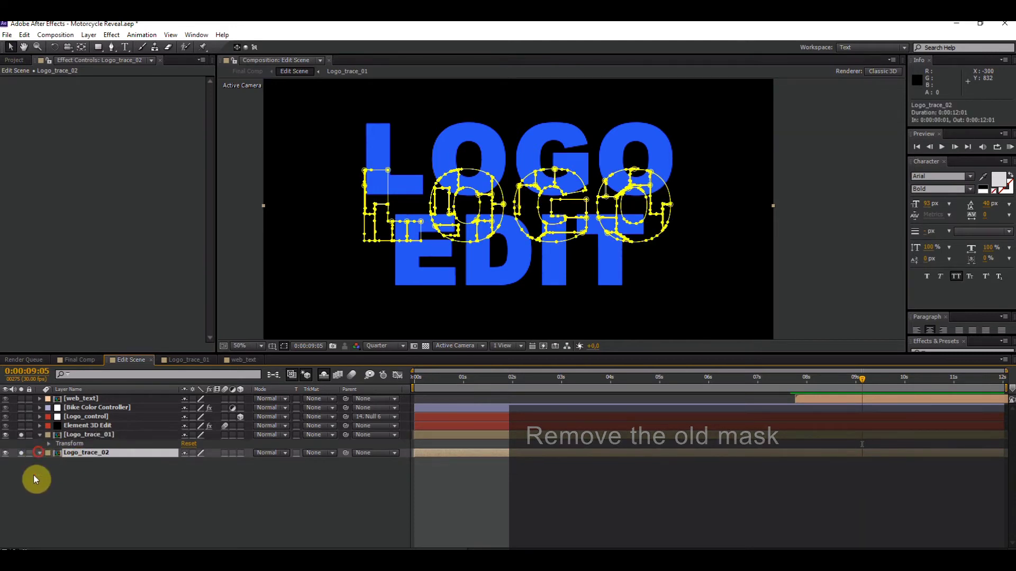
left_click(69, 463)
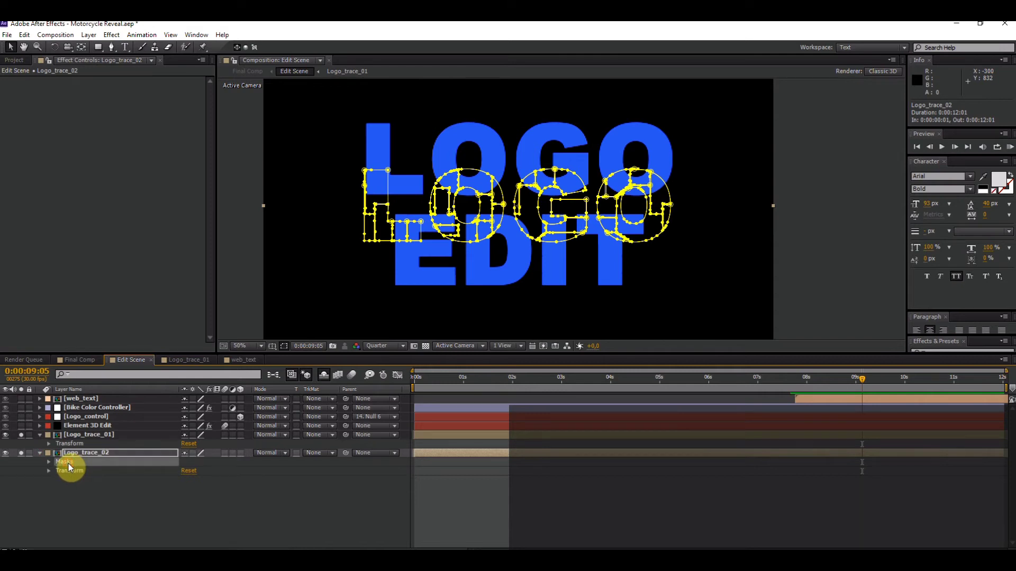
key("Delete")
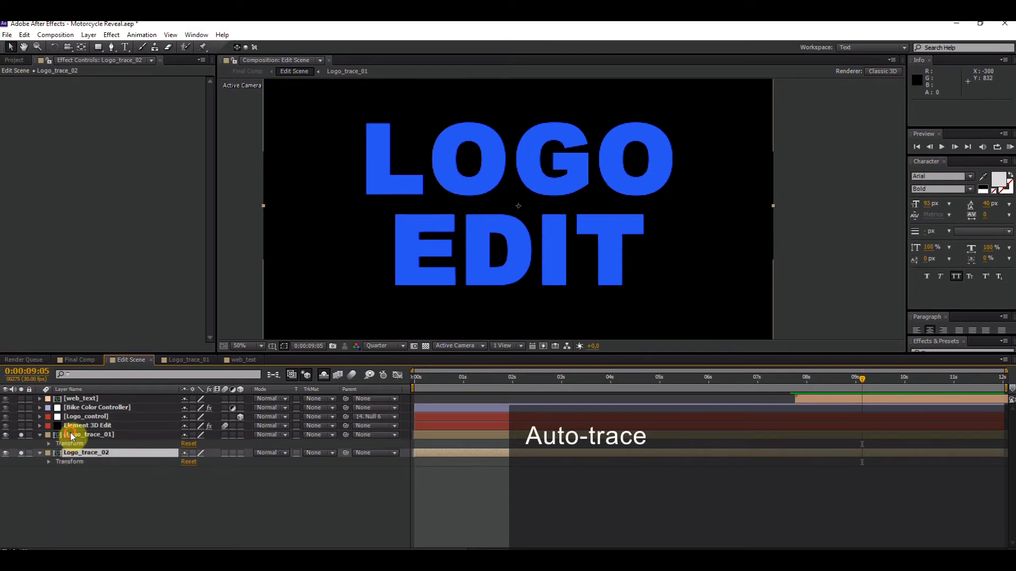
Run Layer > Auto-trace on the Logo_trace_01 layer.
left_click(70, 435)
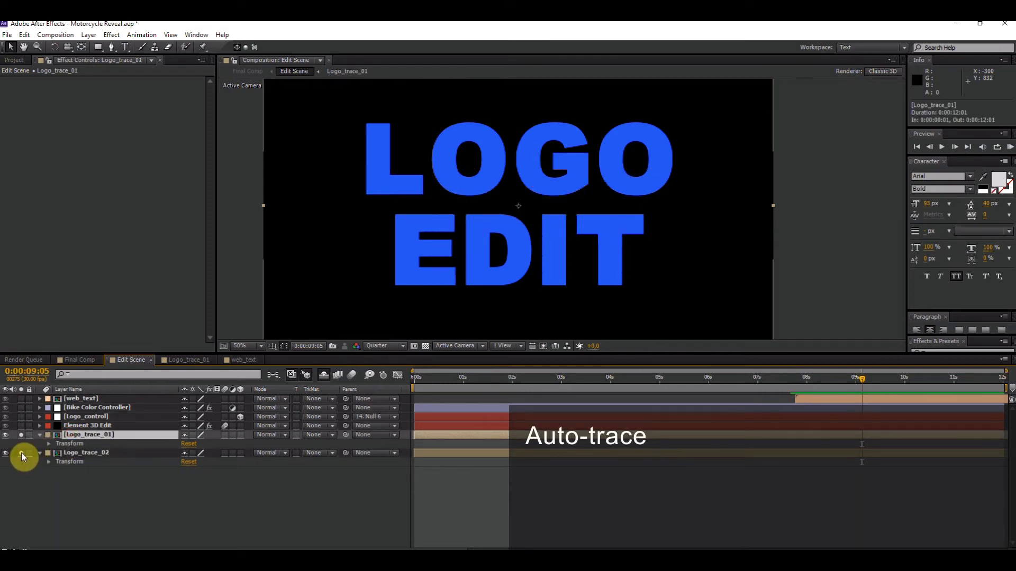
left_click(90, 426)
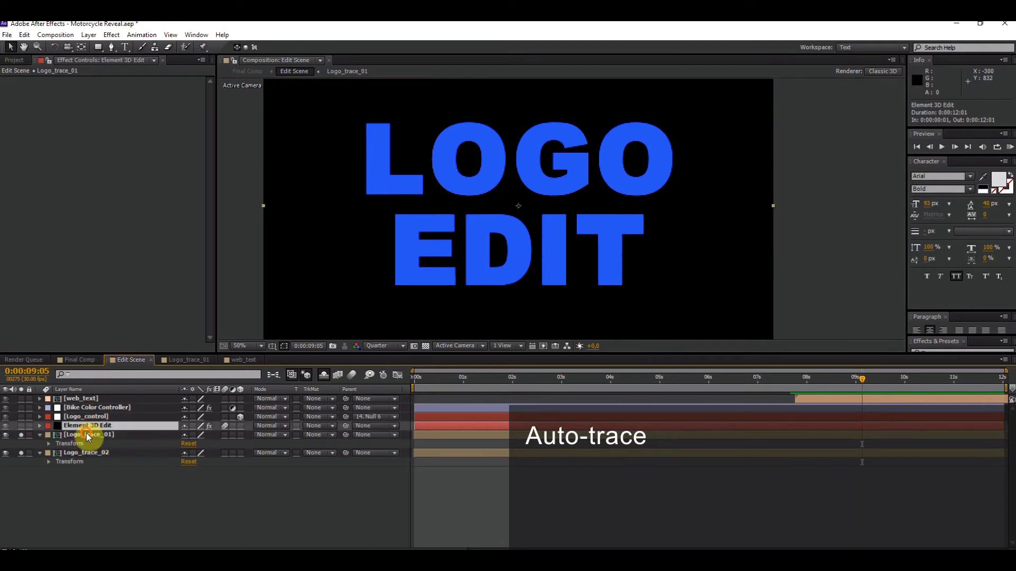
left_click(92, 436)
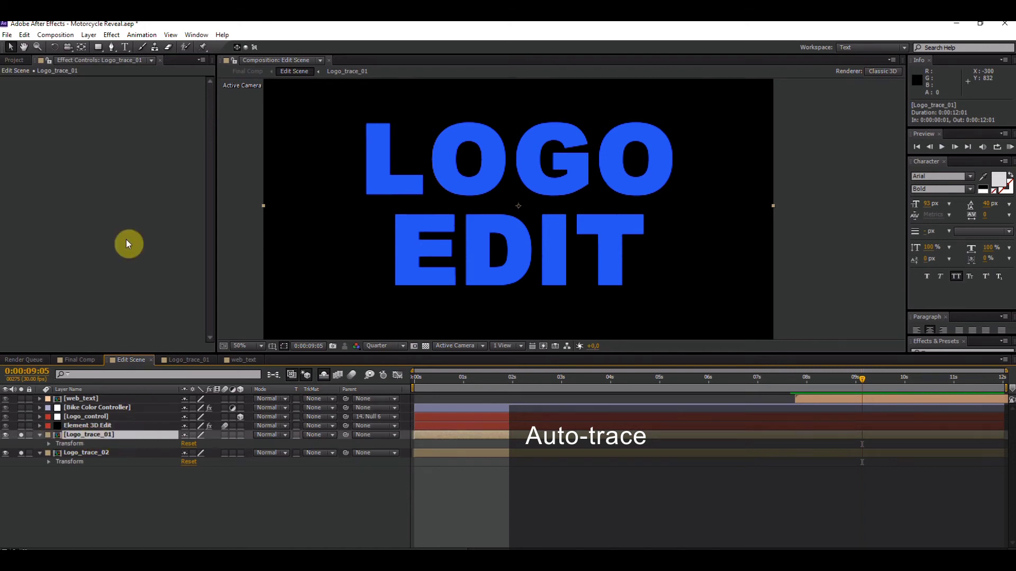
left_click(55, 35)
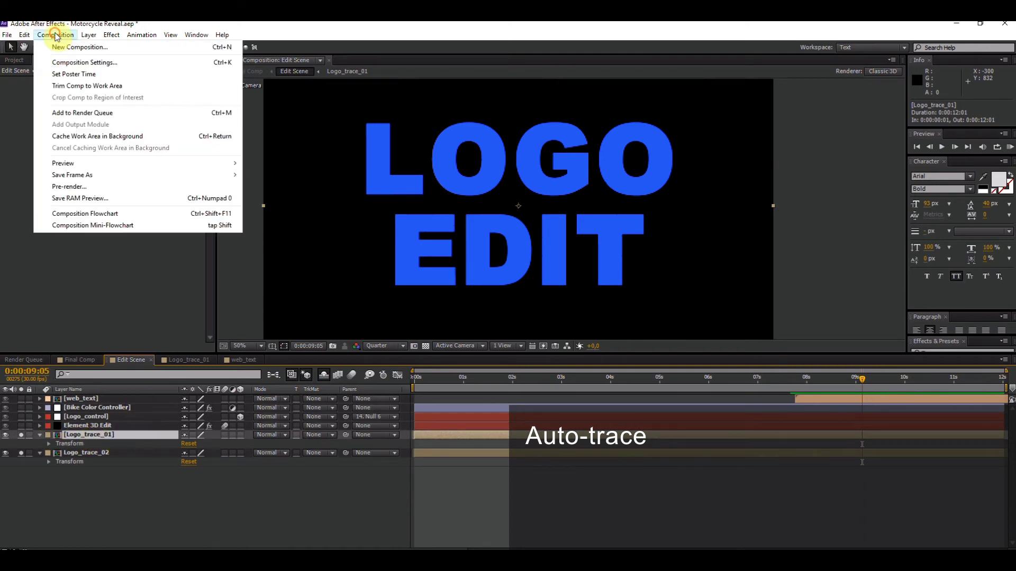
mouse_move(89, 39)
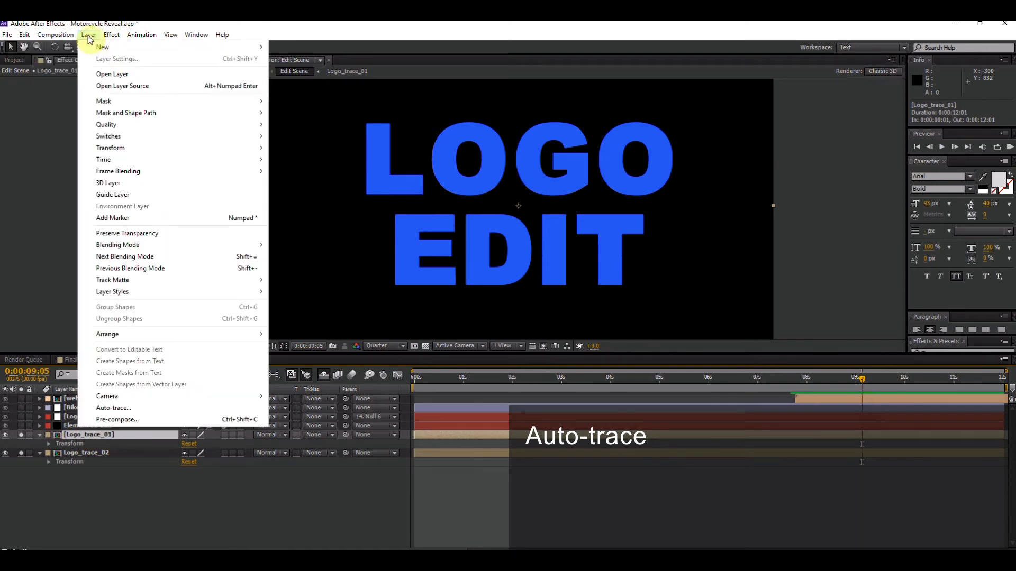
left_click(121, 408)
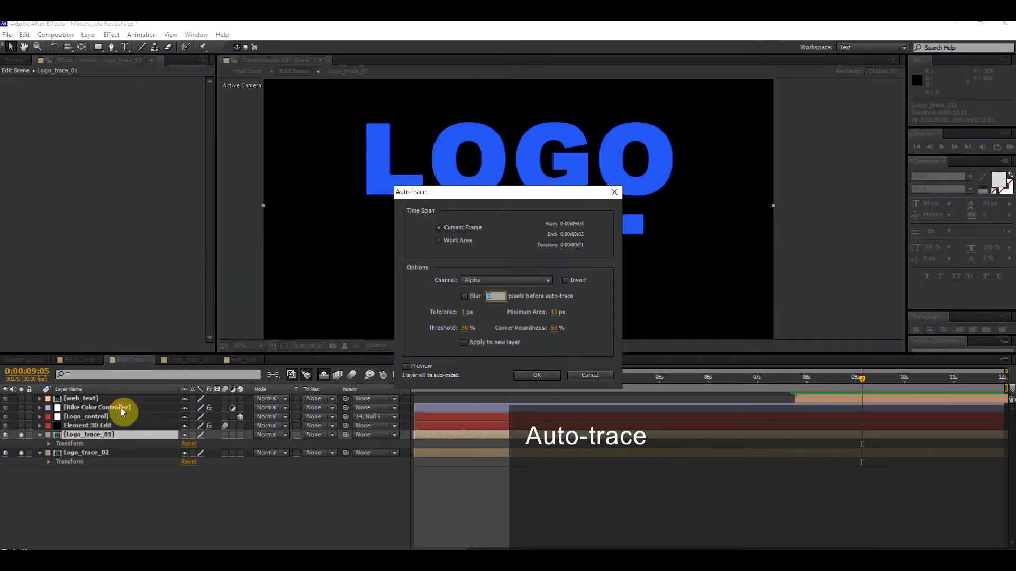
left_click(535, 375)
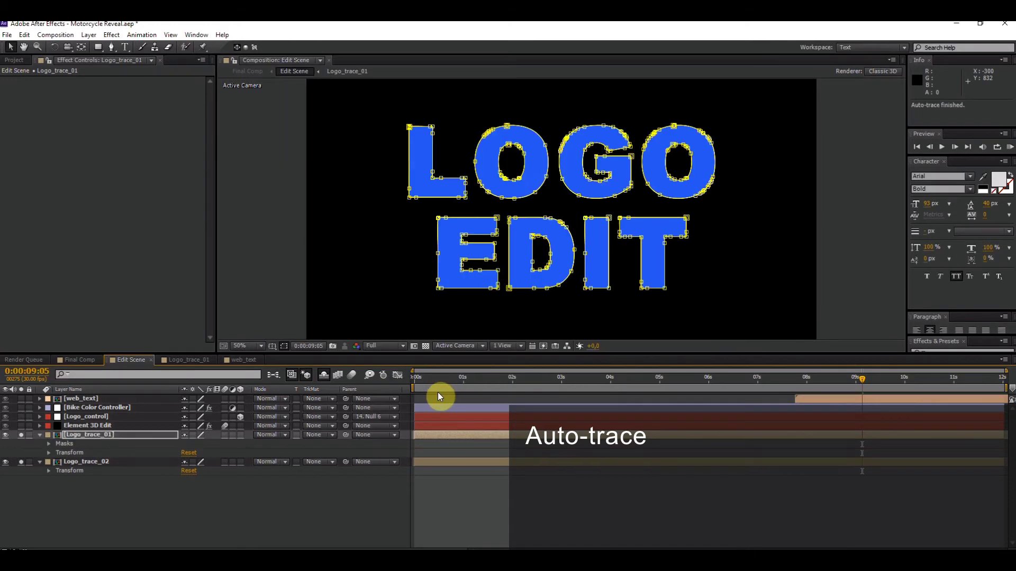
Auto-trace Logo_trace_02 as well and collapse Logo_trace_01's properties.
left_click(104, 462)
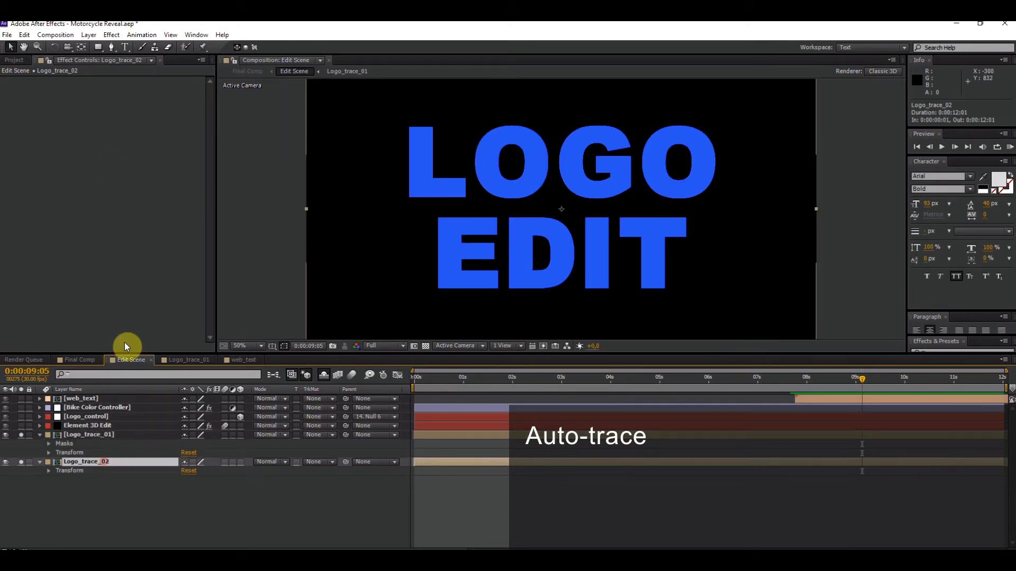
left_click(88, 35)
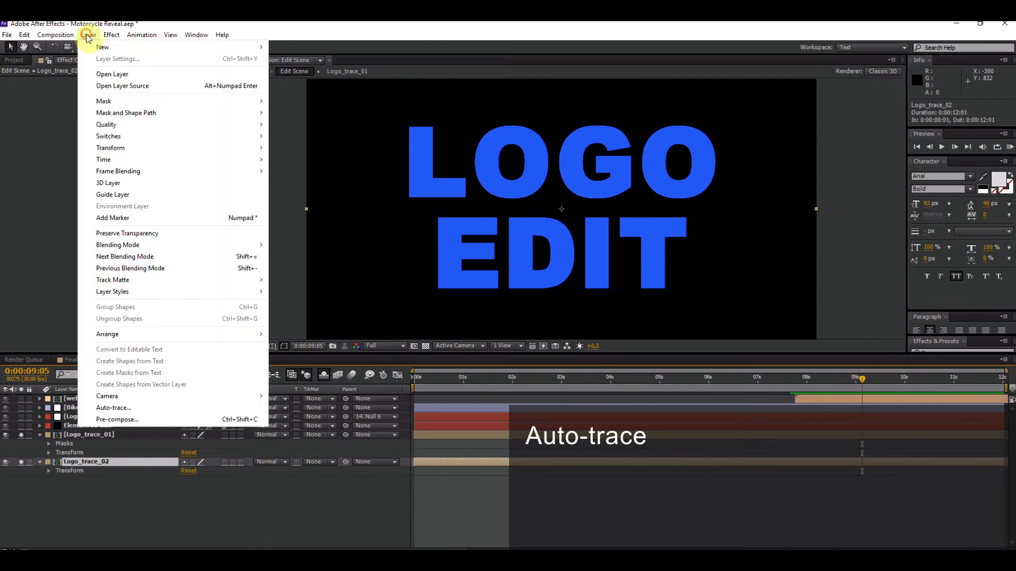
left_click(122, 410)
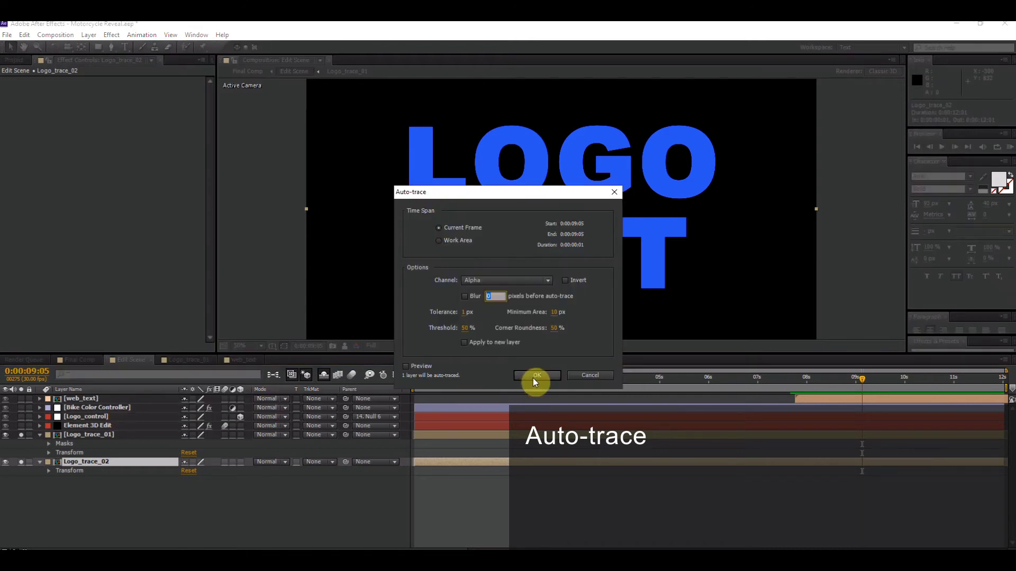
left_click(534, 379)
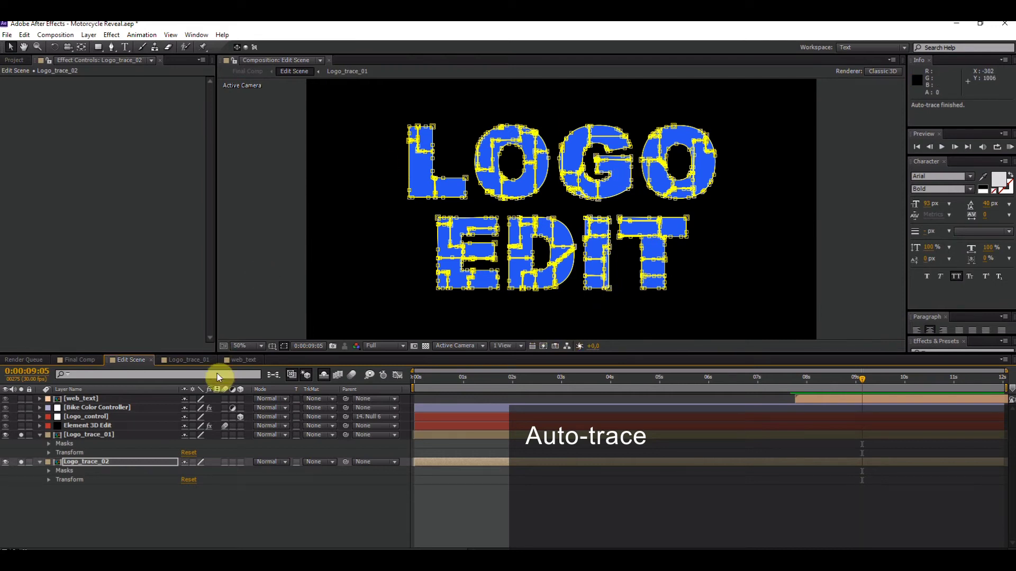
left_click(40, 435)
Collapse Logo_trace_02, set preview resolution to Quarter, and unsolo to view the full scene.
left_click(40, 444)
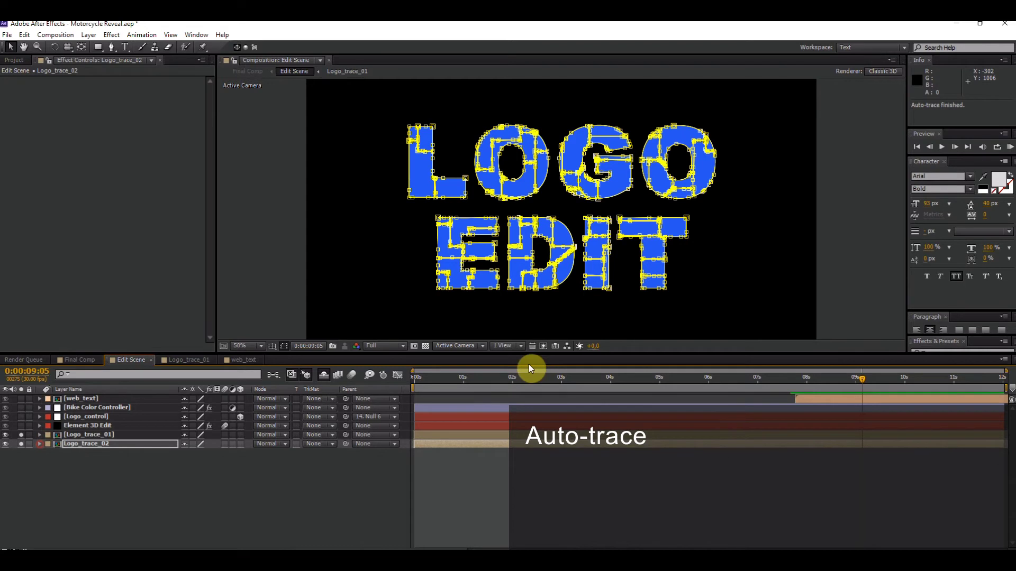
left_click(401, 351)
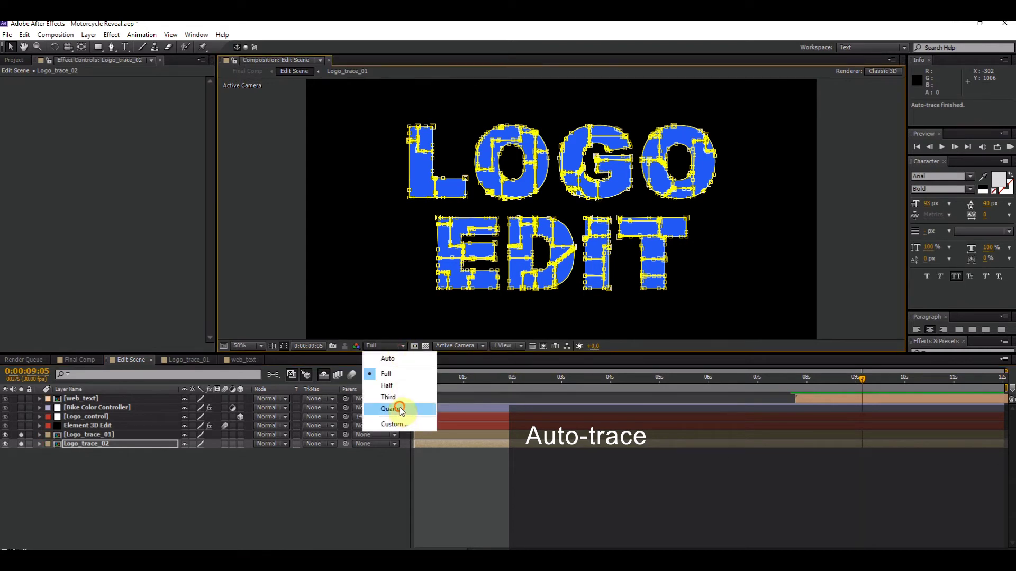
left_click(398, 411)
left_click(875, 386)
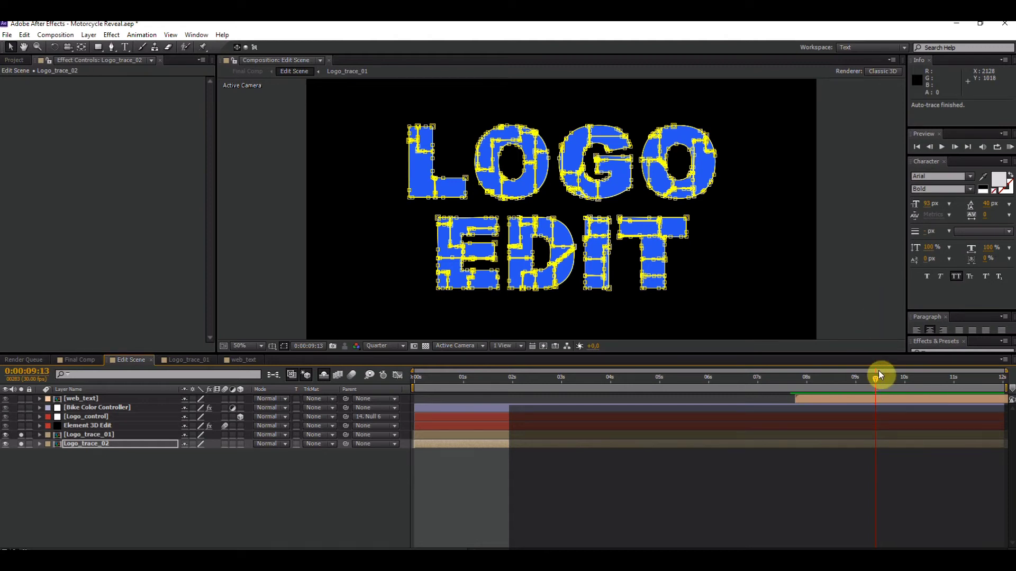
left_click(897, 377)
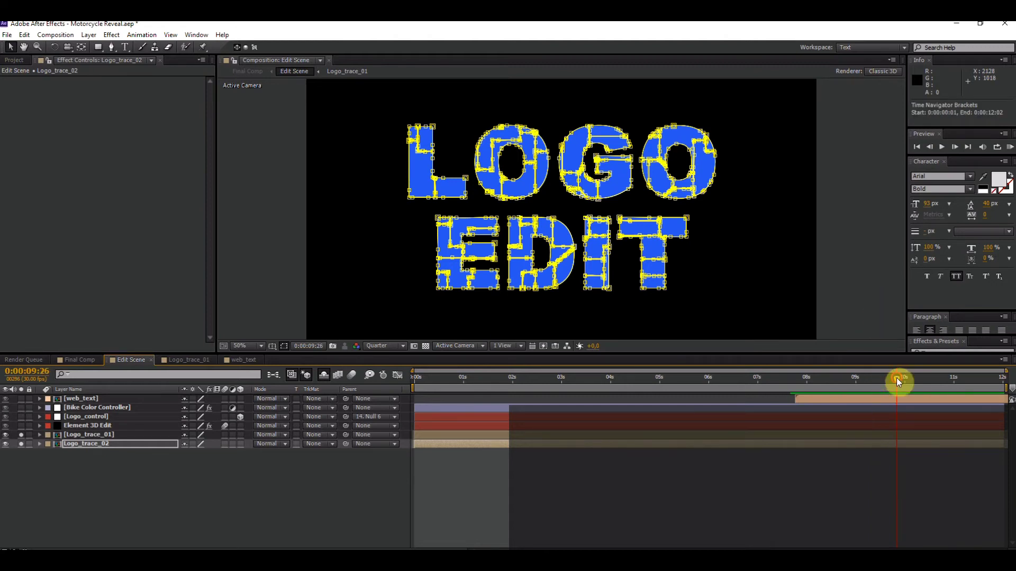
key("F2")
left_click(22, 440)
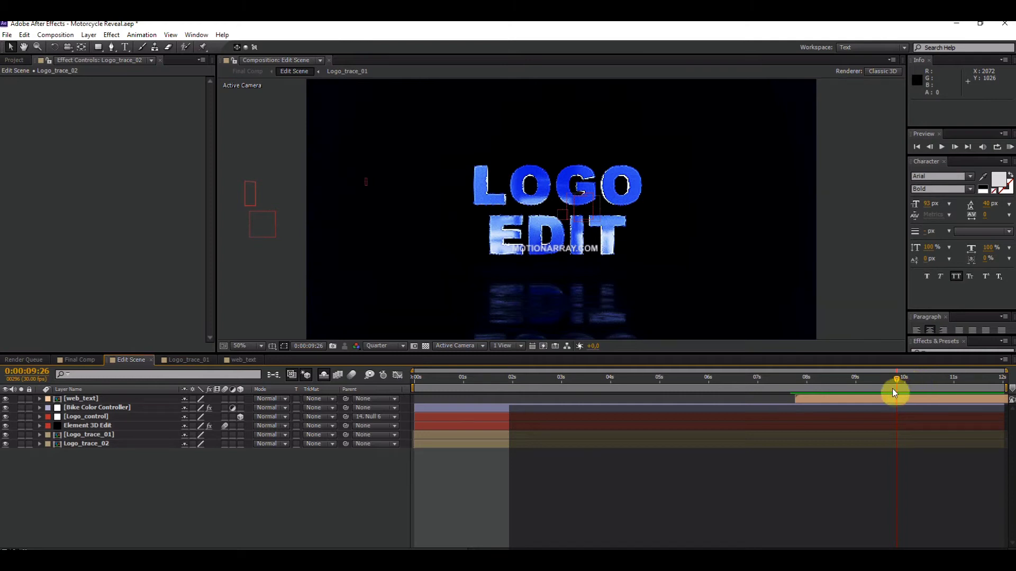
Scrub between 6:18 and about 8:25 as the bike dissolves into the logo.
left_click_drag(891, 392, 836, 392)
left_click(770, 387)
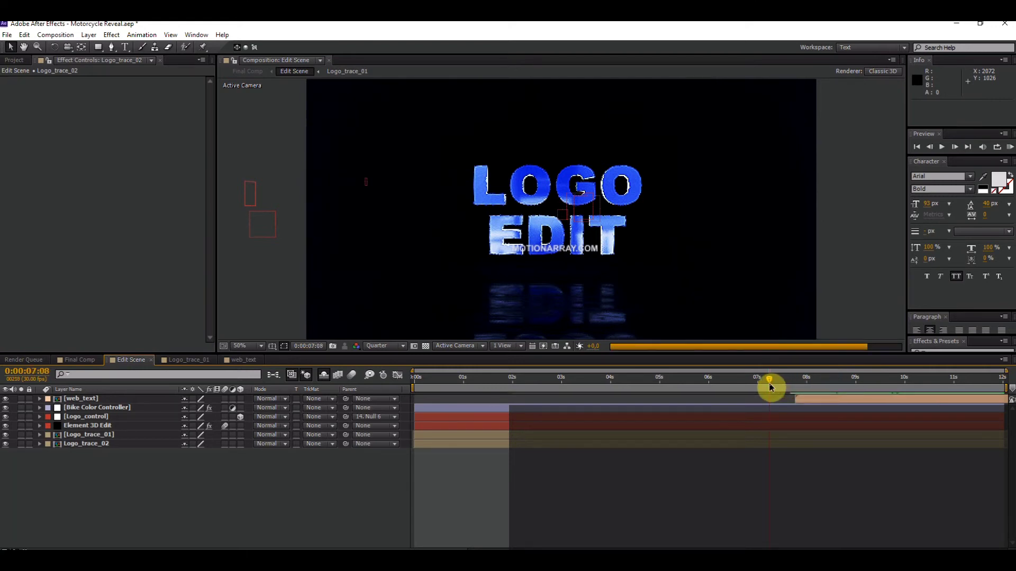
left_click(736, 386)
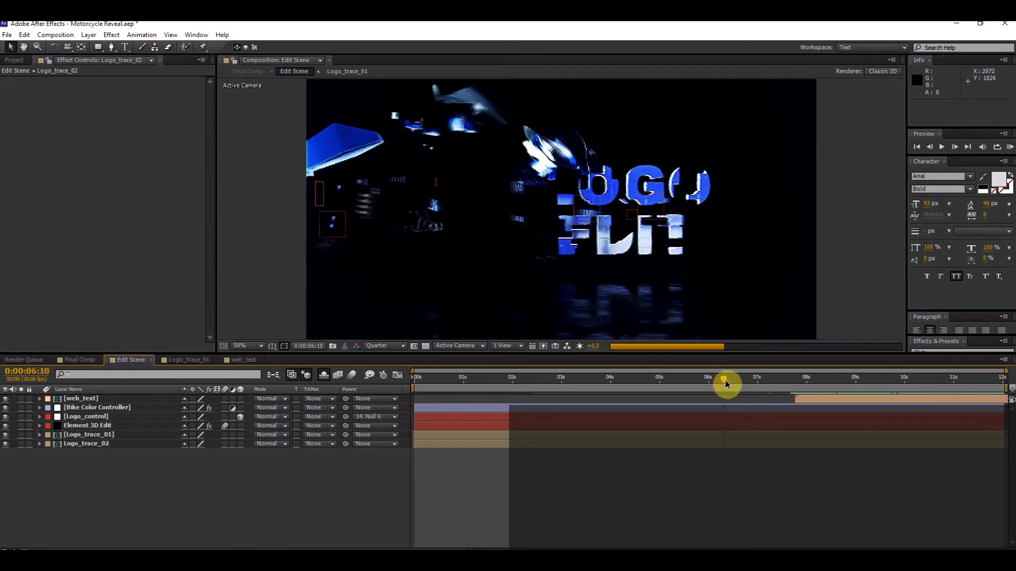
left_click(726, 380)
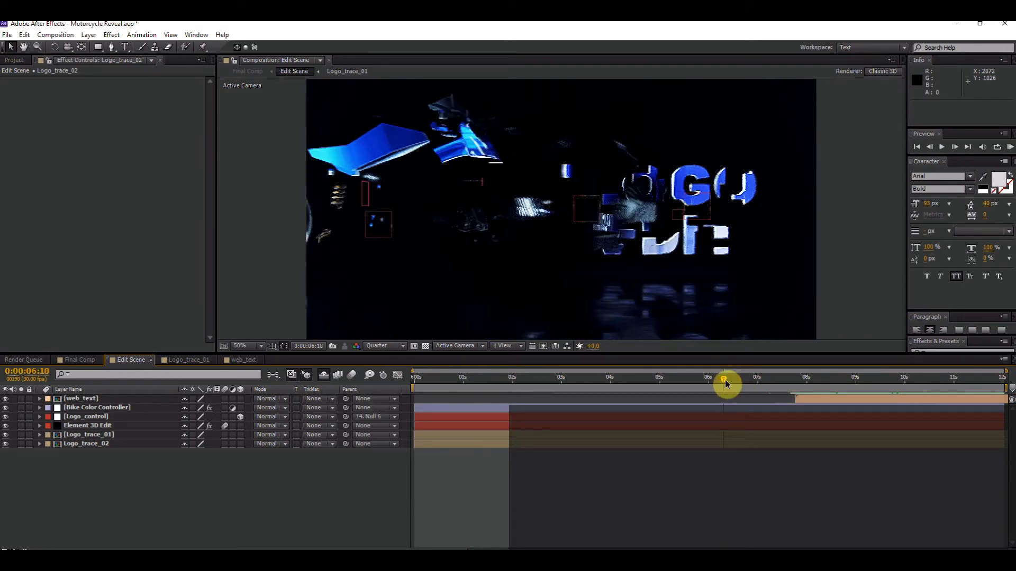
left_click(683, 377)
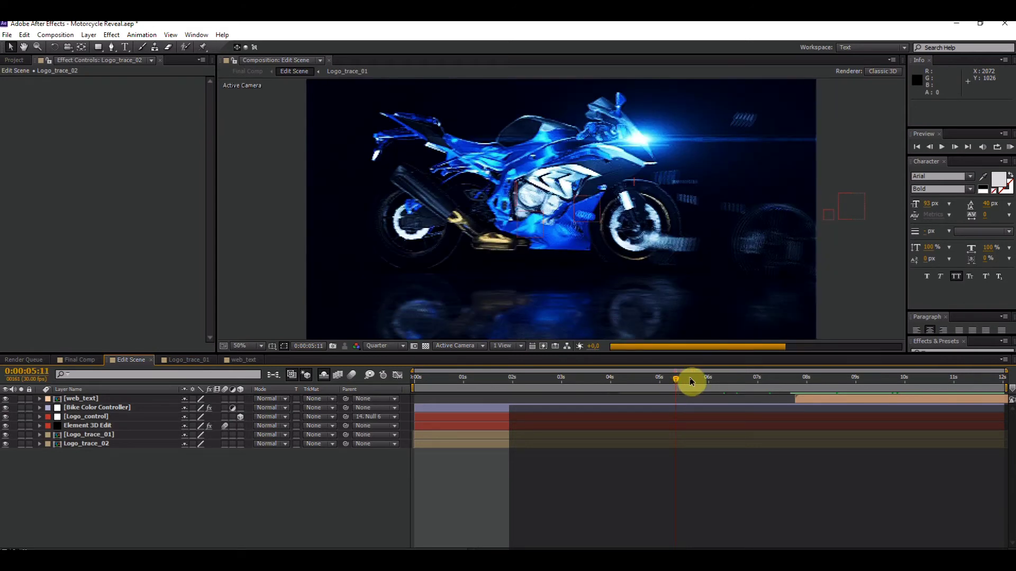
left_click_drag(696, 379, 732, 379)
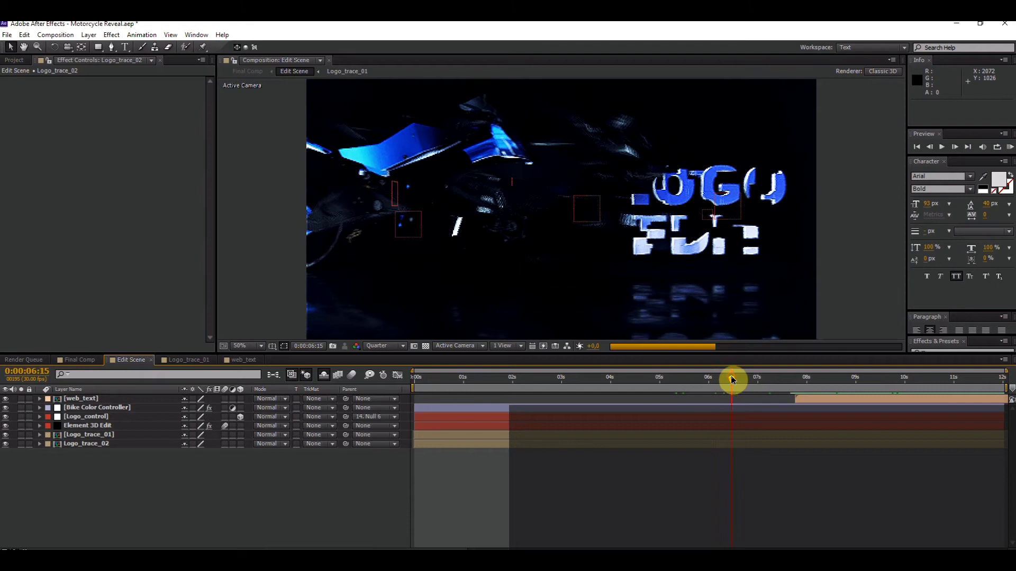
left_click_drag(744, 380, 846, 384)
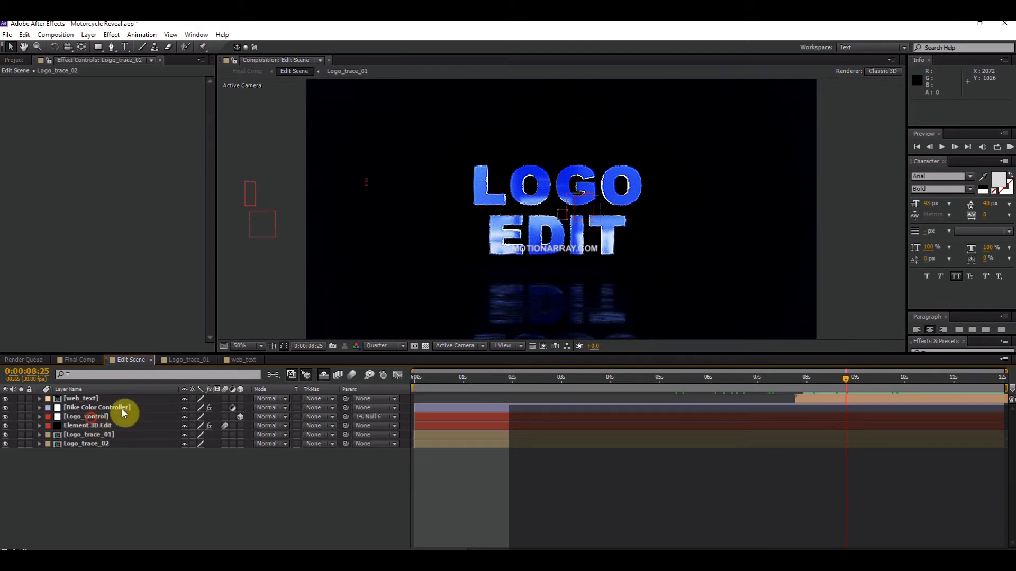
Raise the LOGO EDIT logo by moving the Logo_control layer up in the viewer.
left_click(91, 418)
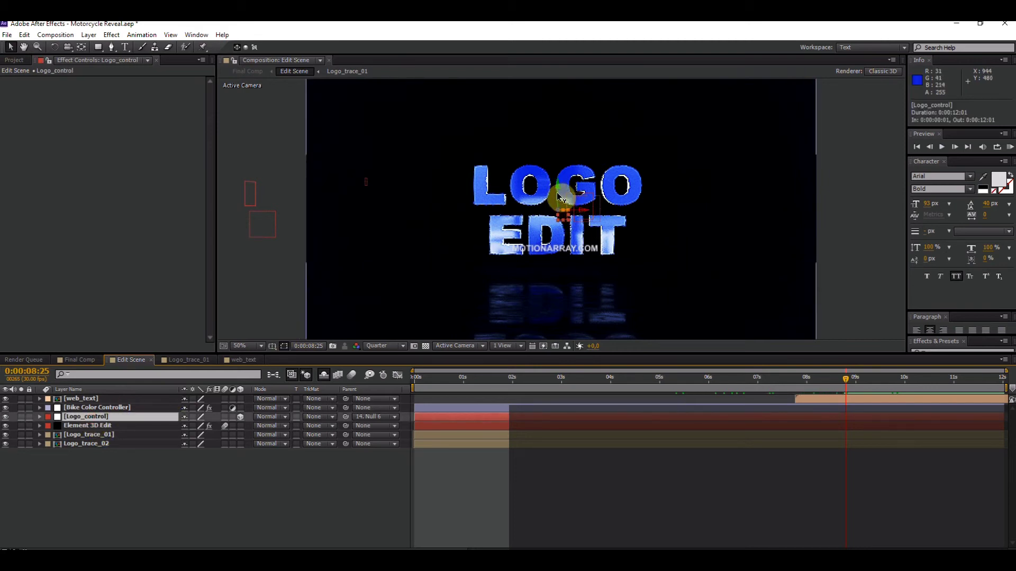
left_click_drag(559, 198, 560, 175)
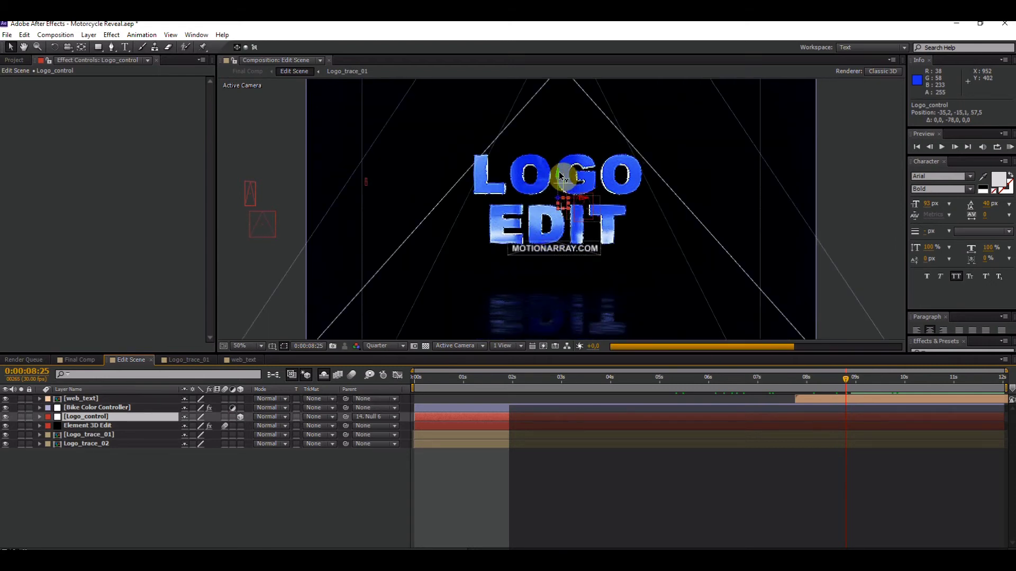
left_click_drag(560, 175, 560, 172)
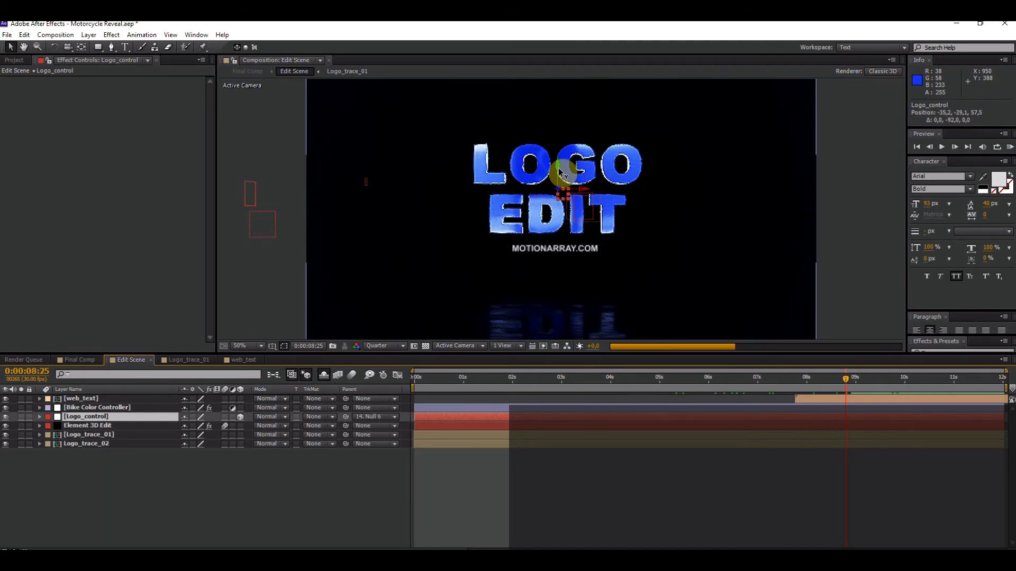
Nudge the MOTIONARRAY.COM web text slightly lower at 100% zoom, then return to 50%.
left_click(807, 397)
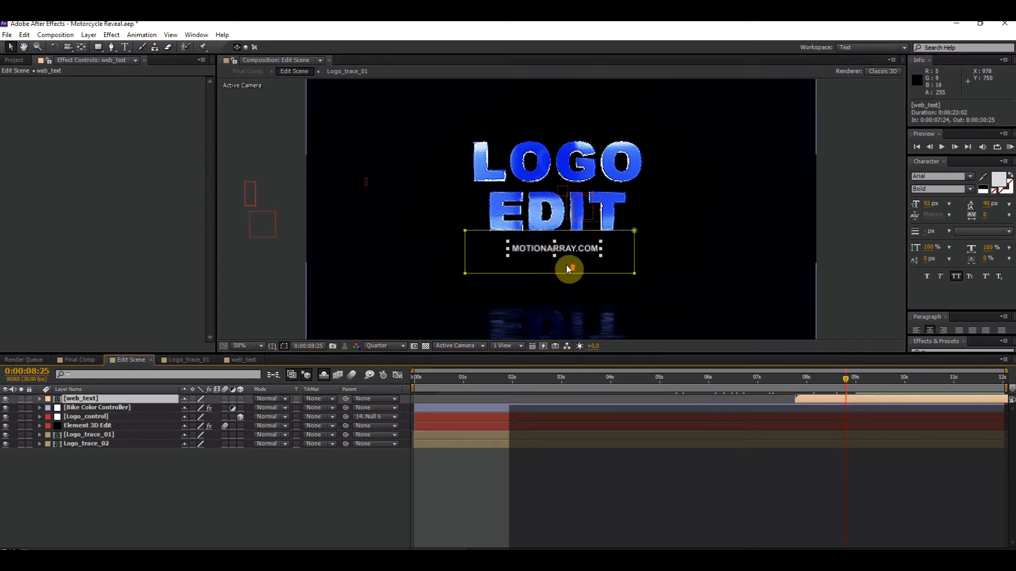
key("period")
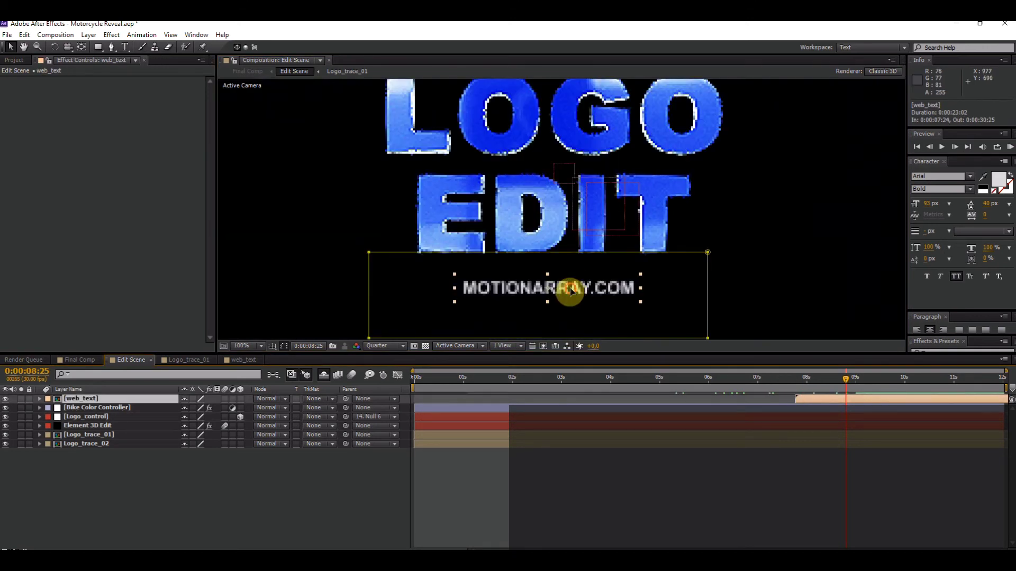
left_click_drag(571, 291, 569, 299)
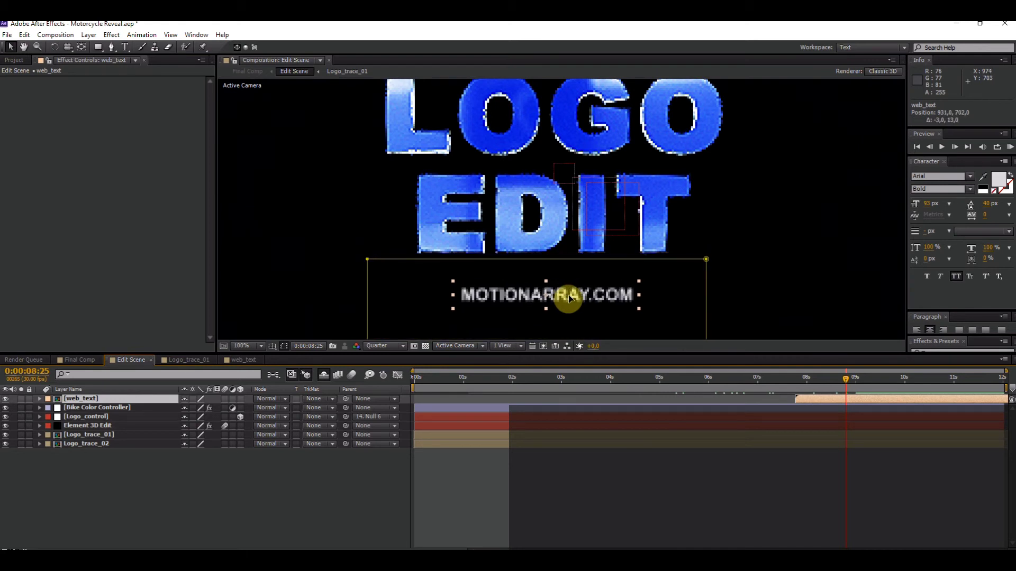
left_click(570, 298)
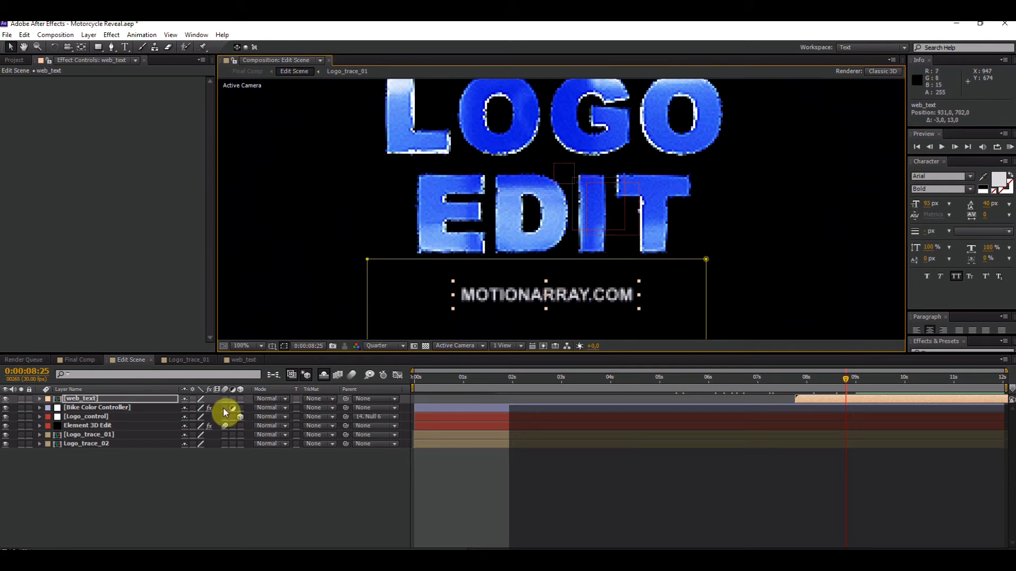
left_click(84, 404)
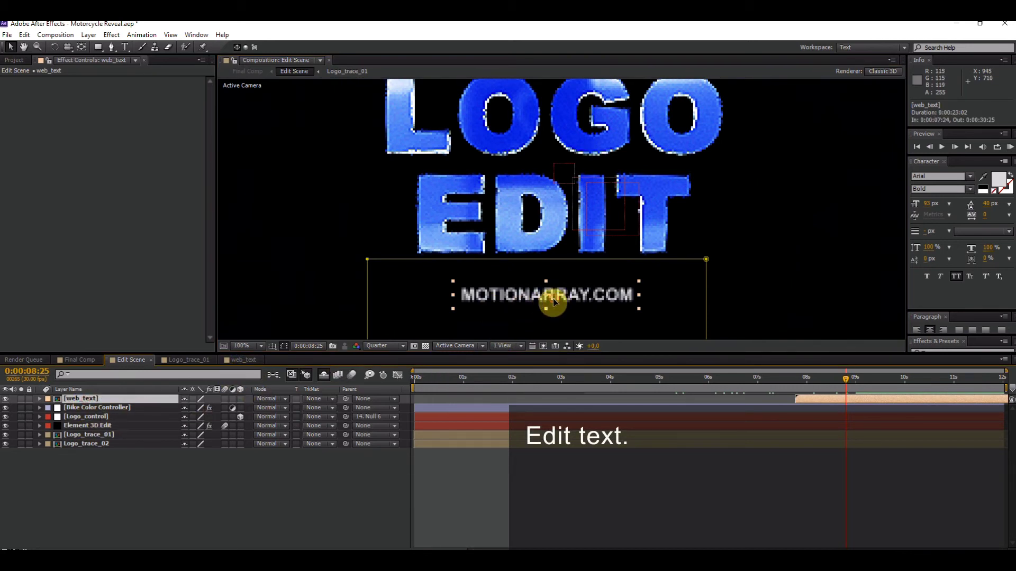
key("comma")
key("comma")
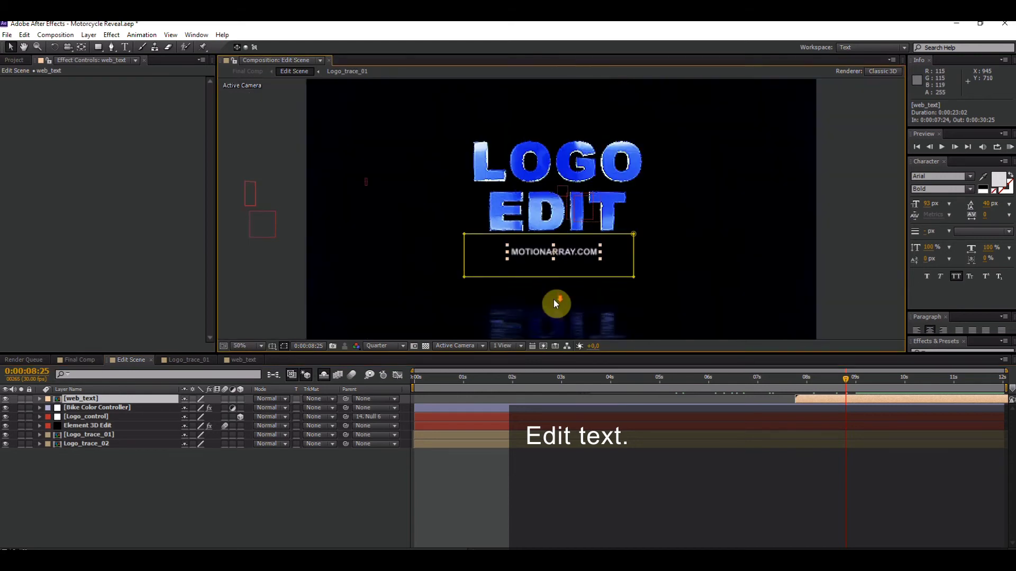
left_click(280, 294)
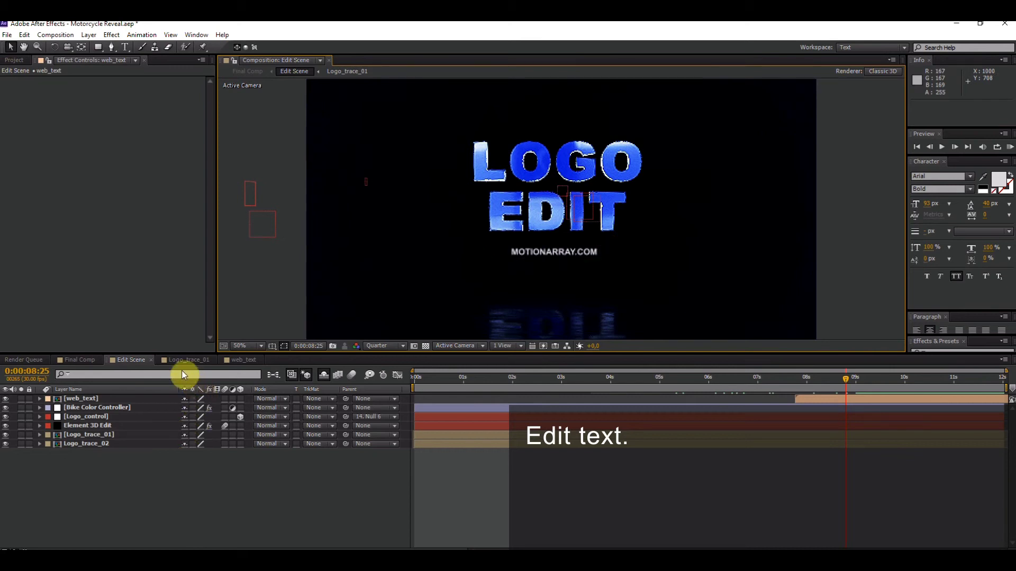
In the web_text comp, replace MOTIONARRAY with EDIT TEXT so it reads EDIT TEXT.COM.
left_click(246, 360)
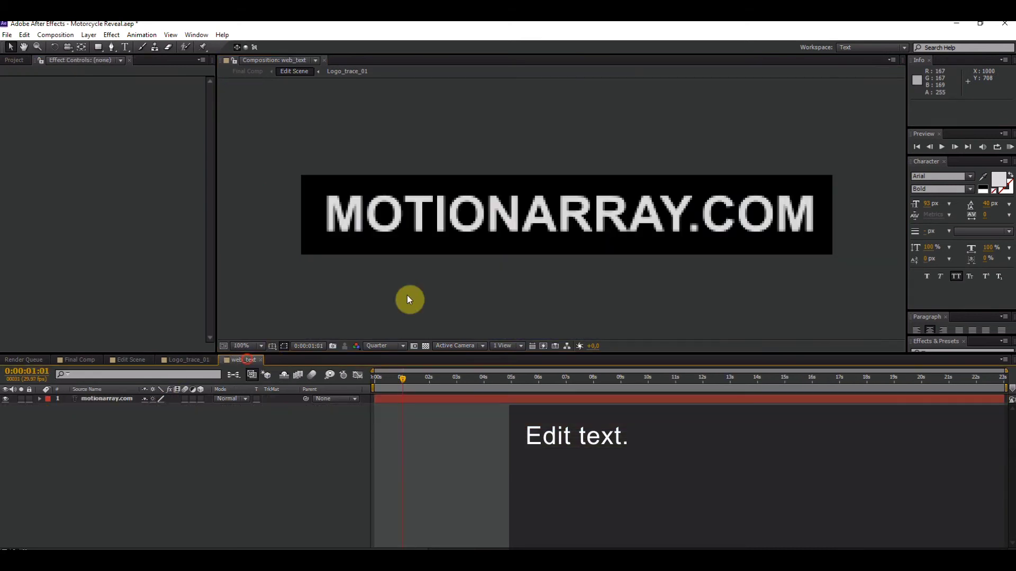
double_click(574, 221)
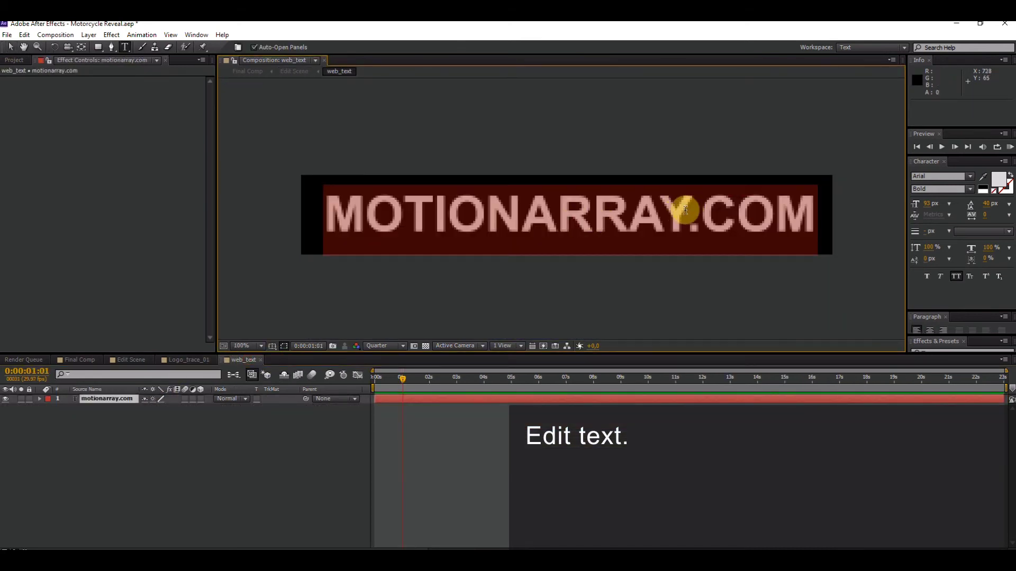
left_click_drag(683, 211, 296, 242)
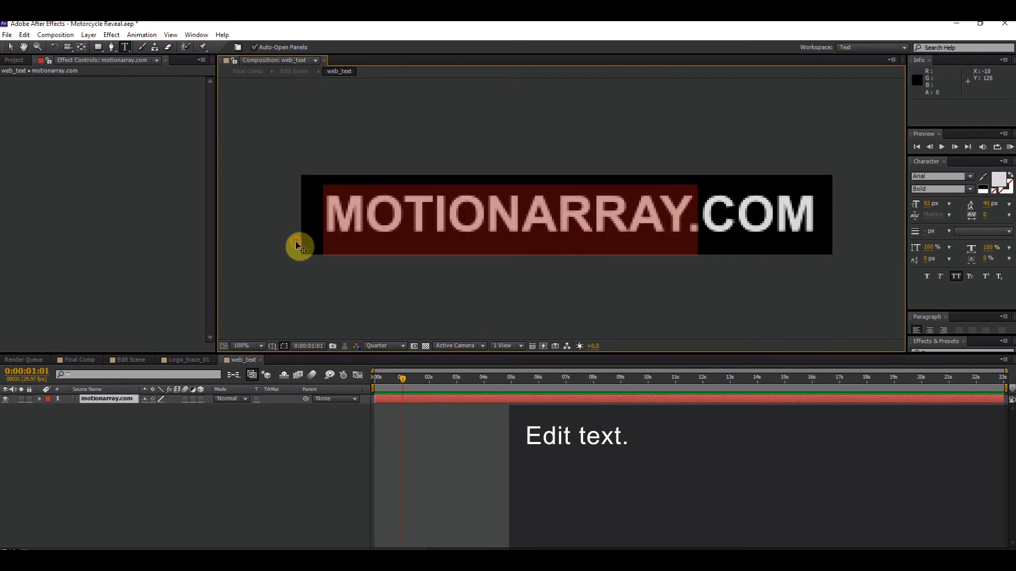
type("EDI")
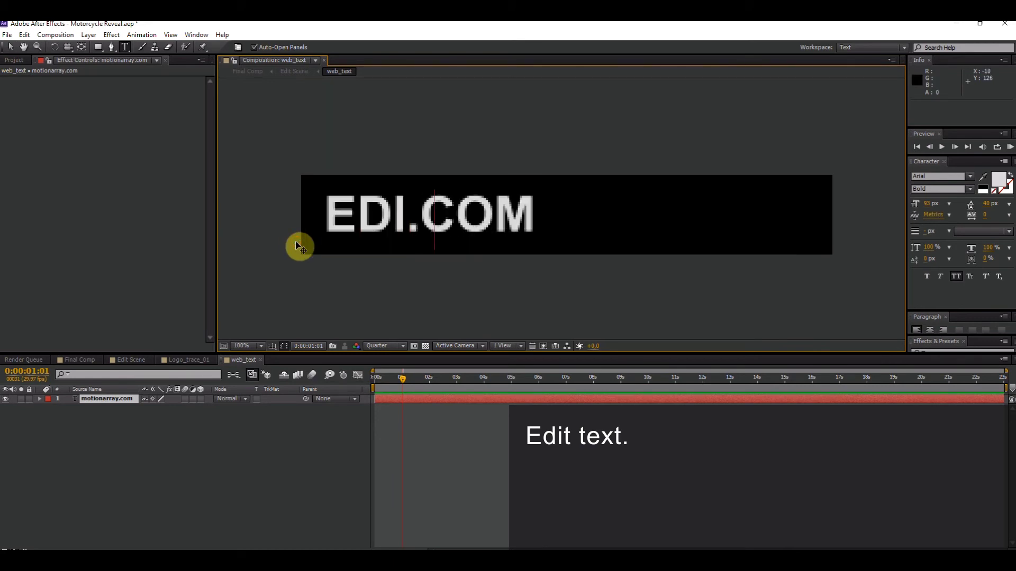
type("T")
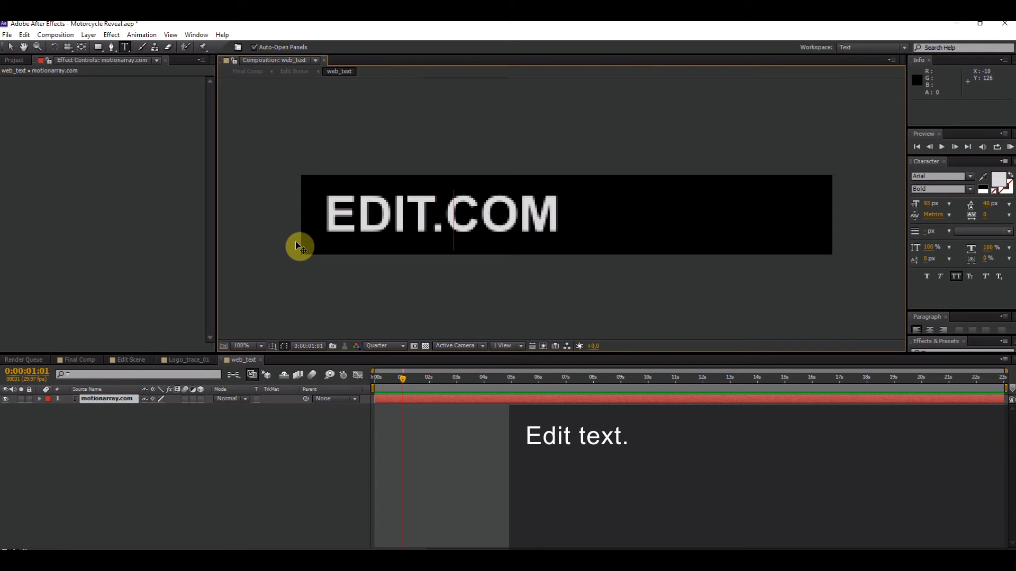
type(" TEXT")
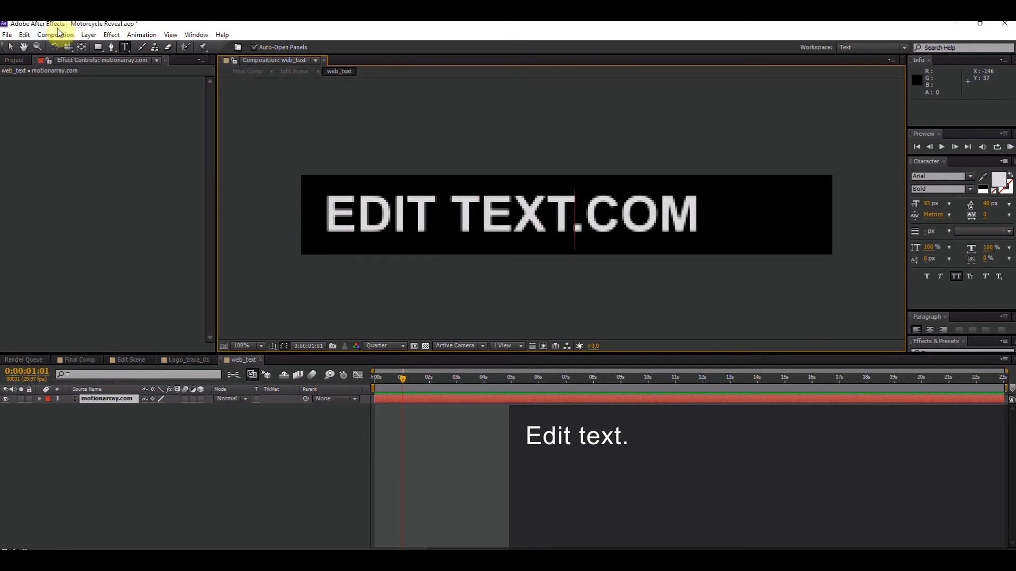
left_click(10, 49)
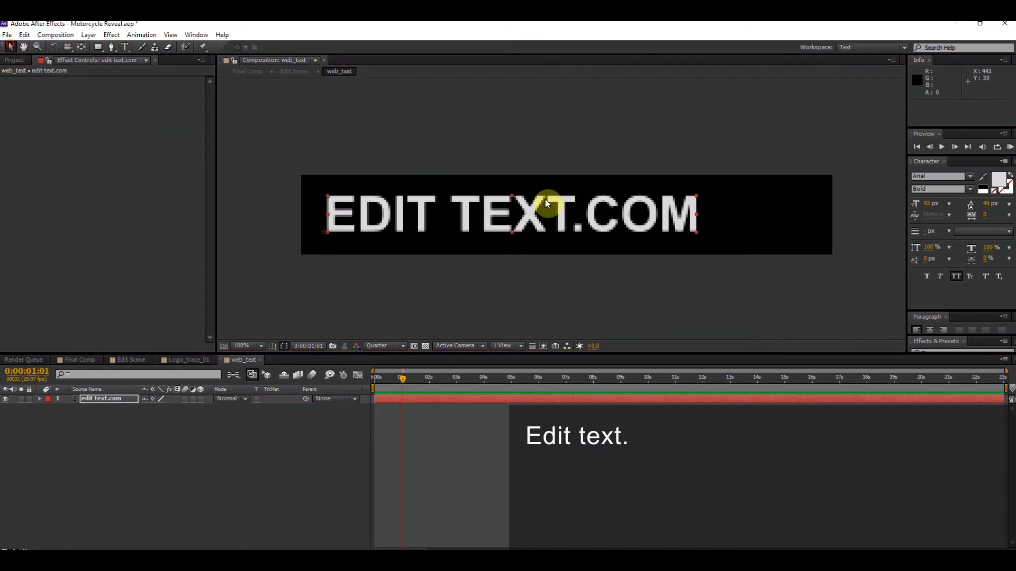
Move the EDIT TEXT.COM text right so it sits centred in the frame.
left_click_drag(492, 221, 549, 225)
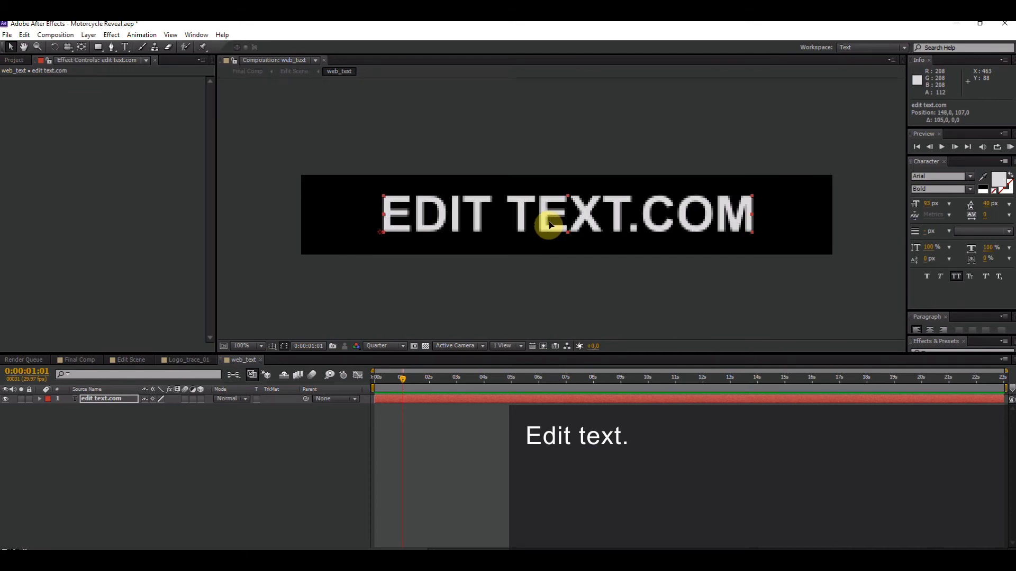
left_click_drag(548, 225, 551, 225)
left_click(569, 139)
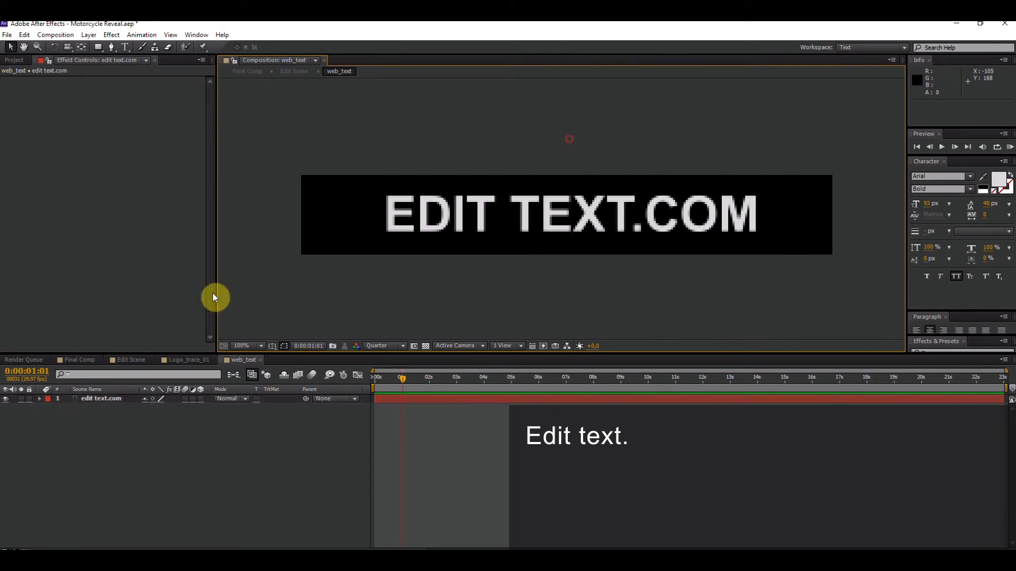
In Final Comp, scrub around 08:00–09:22 to watch EDIT TEXT.COM sweep in below LOGO EDIT.
left_click(75, 360)
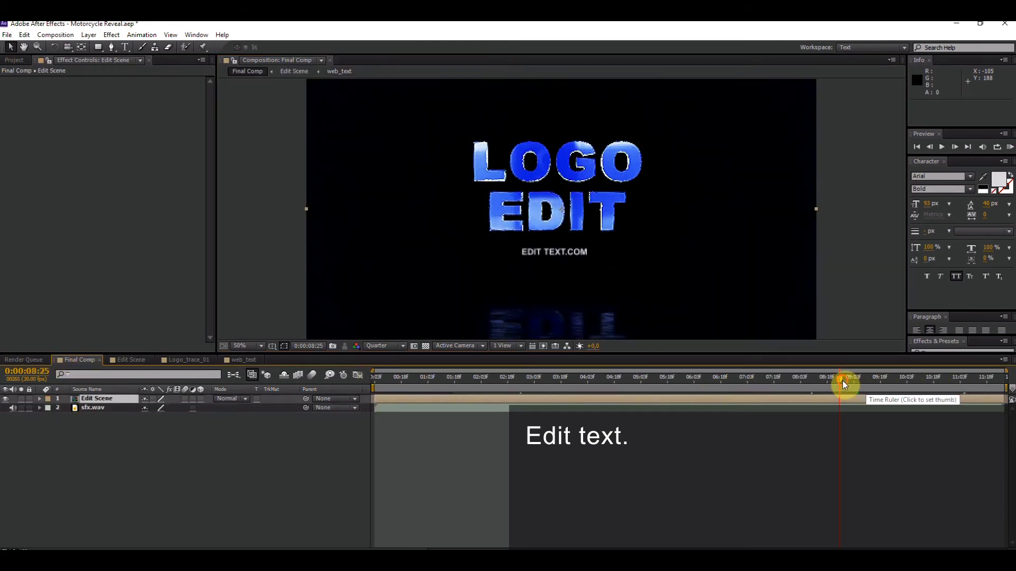
key("Page_Up")
left_click(808, 379)
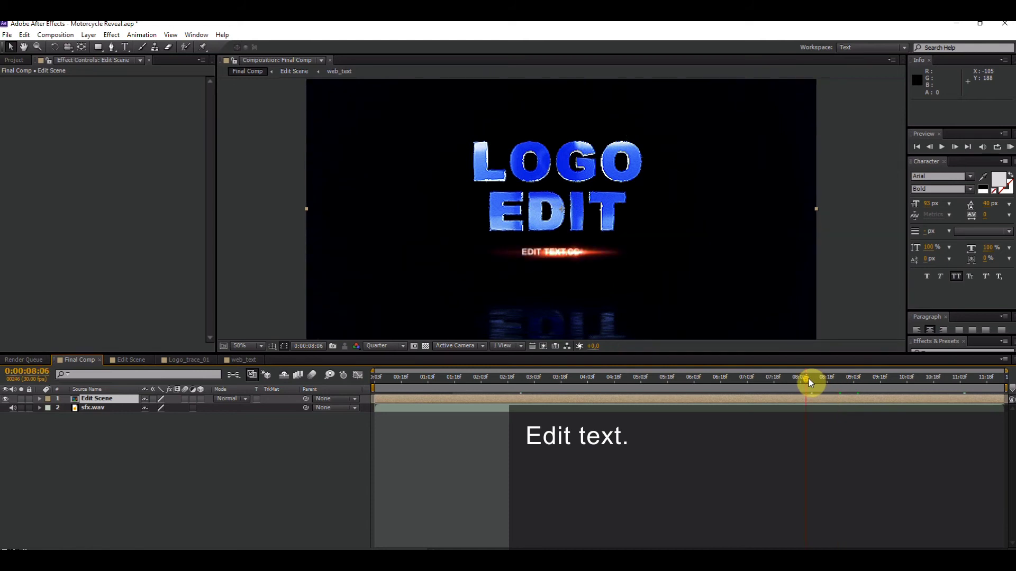
left_click_drag(809, 379, 799, 378)
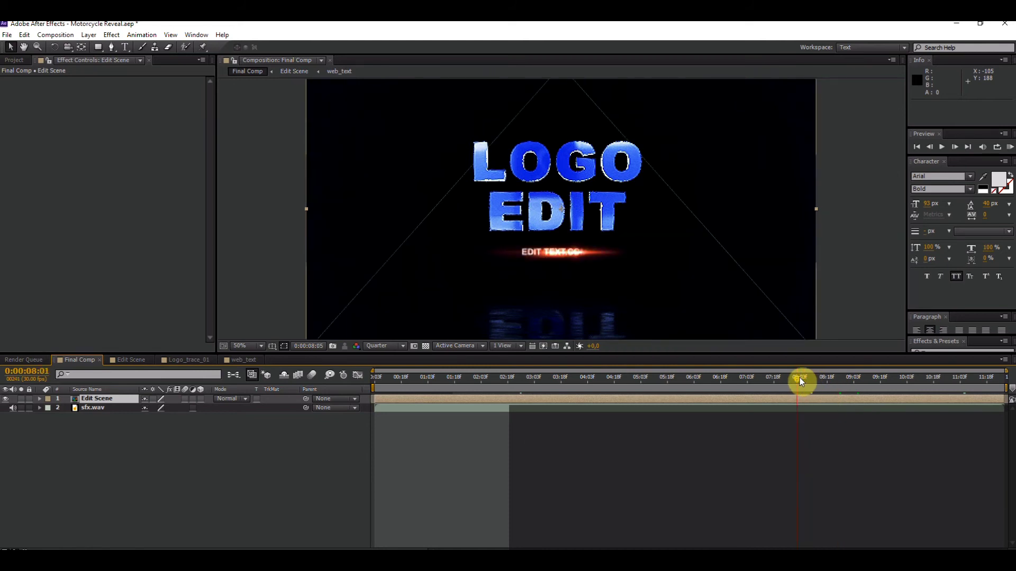
key("Page_Down")
left_click(817, 378)
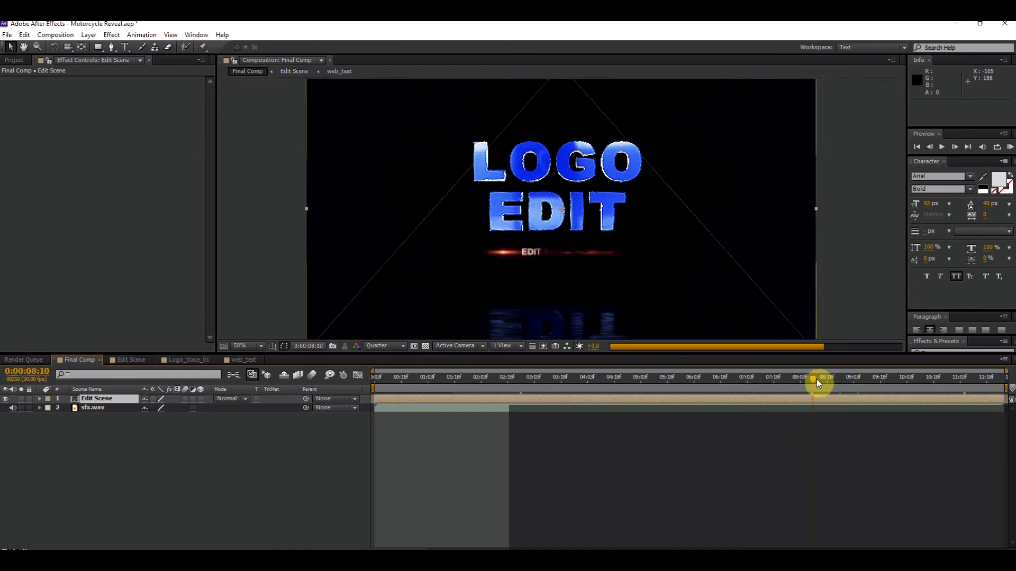
left_click(890, 382)
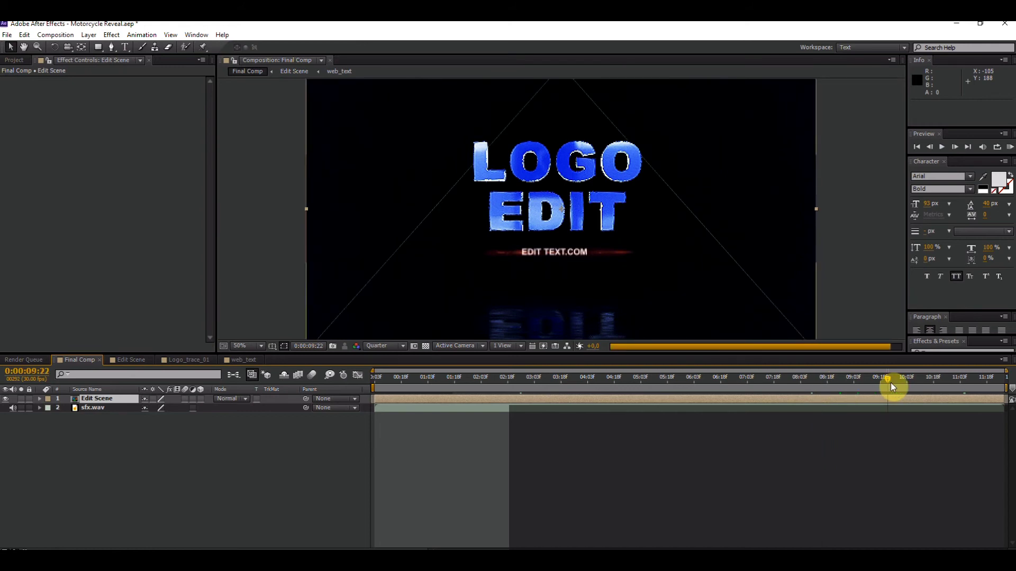
In Edit Scene, open the Bike Color Controller colour picker and try magenta, pink, teal and green hues.
double_click(620, 233)
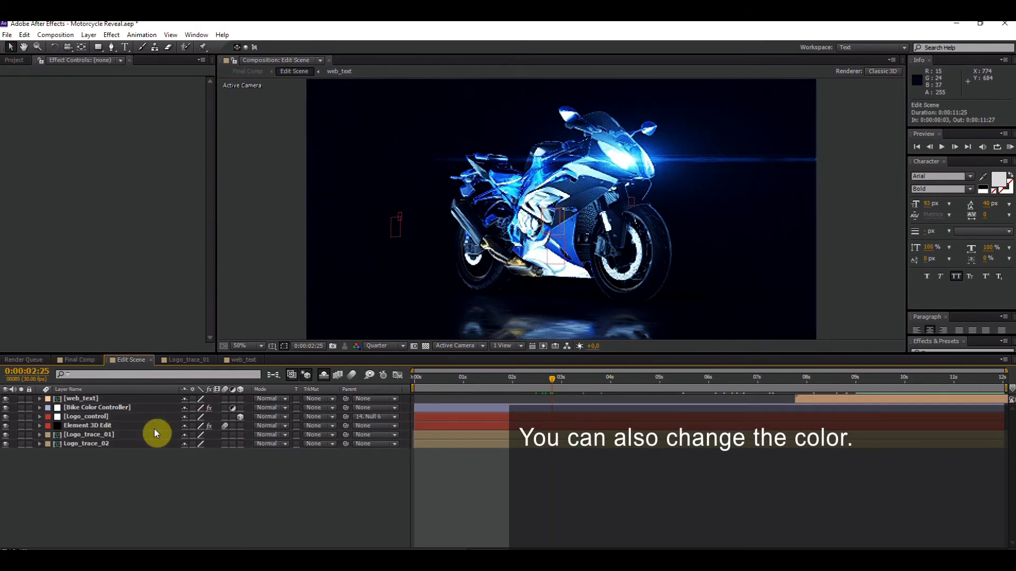
left_click(78, 409)
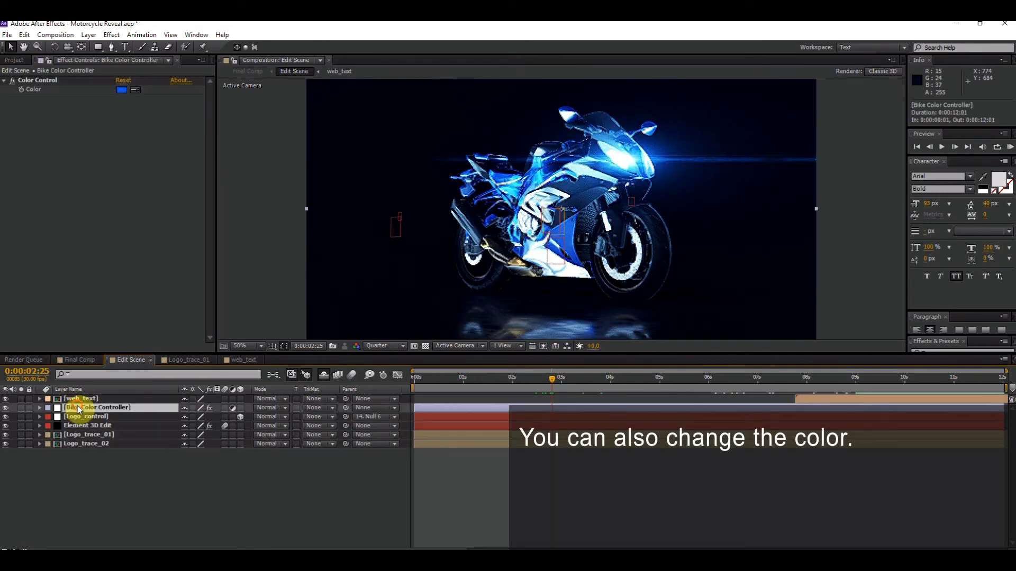
left_click(122, 90)
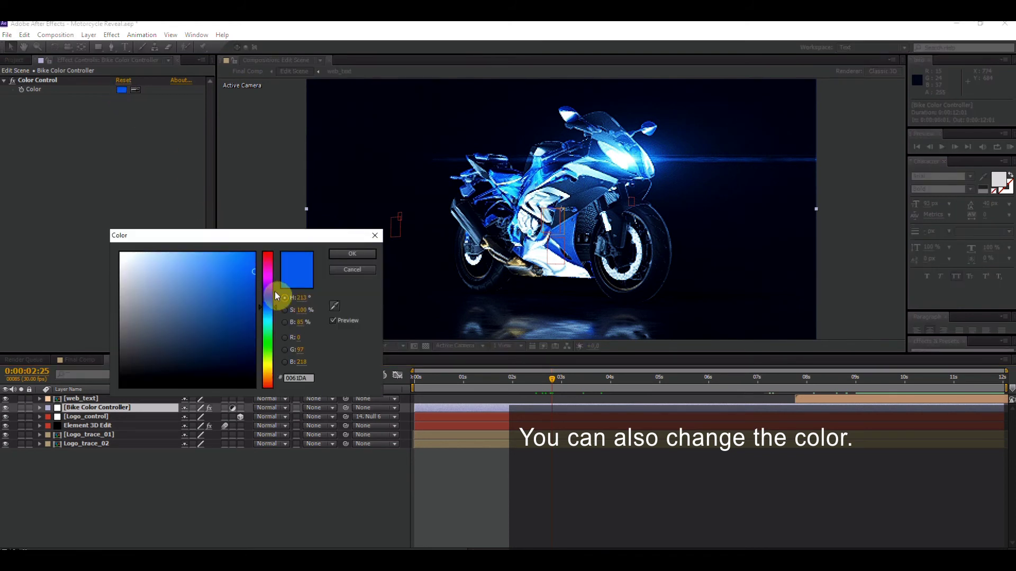
left_click(272, 277)
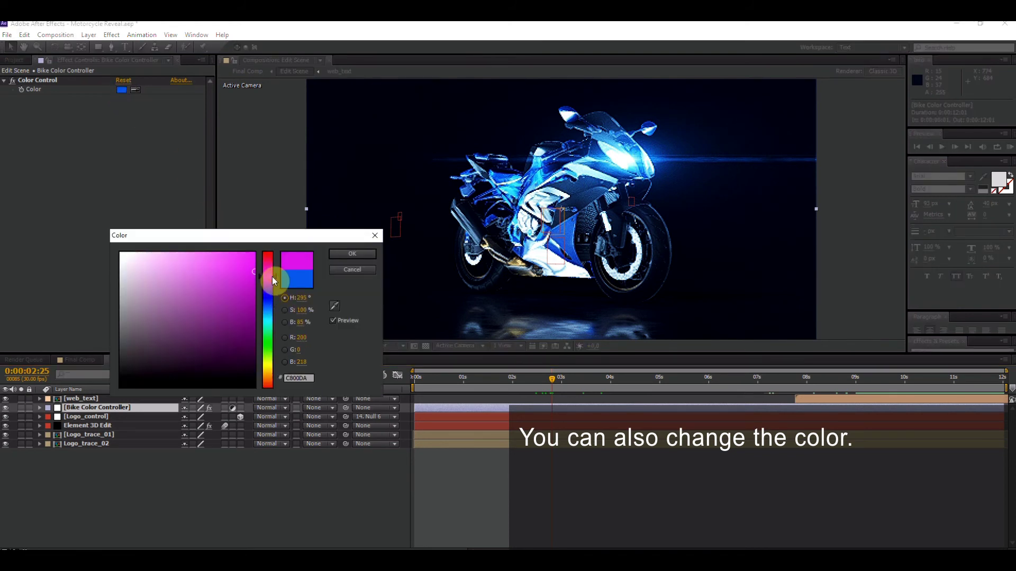
left_click_drag(268, 263, 271, 242)
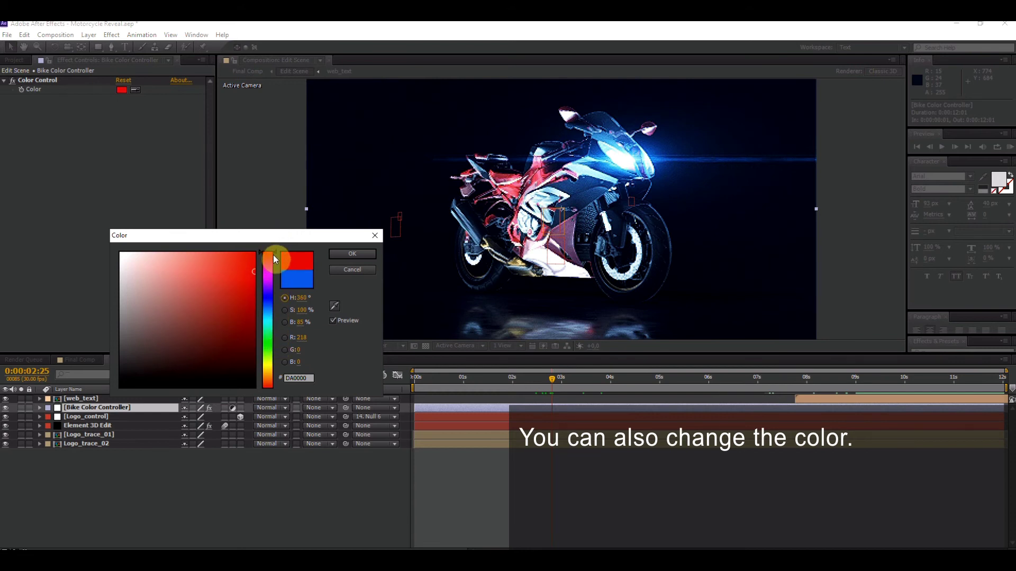
left_click(270, 328)
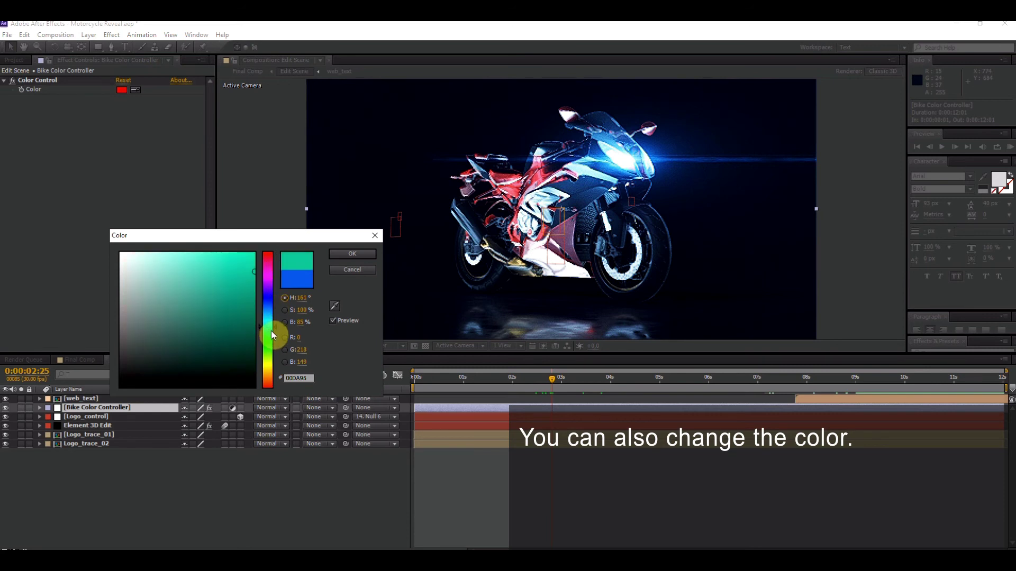
left_click_drag(271, 331, 271, 340)
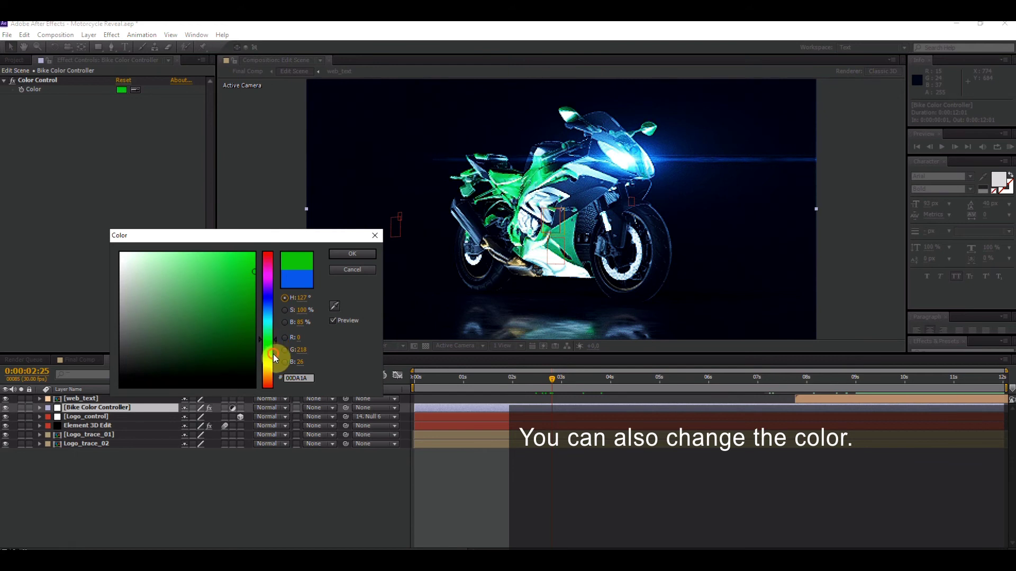
Try yellow and red hues, then settle on deep blue 0029DA for the bike.
left_click(273, 354)
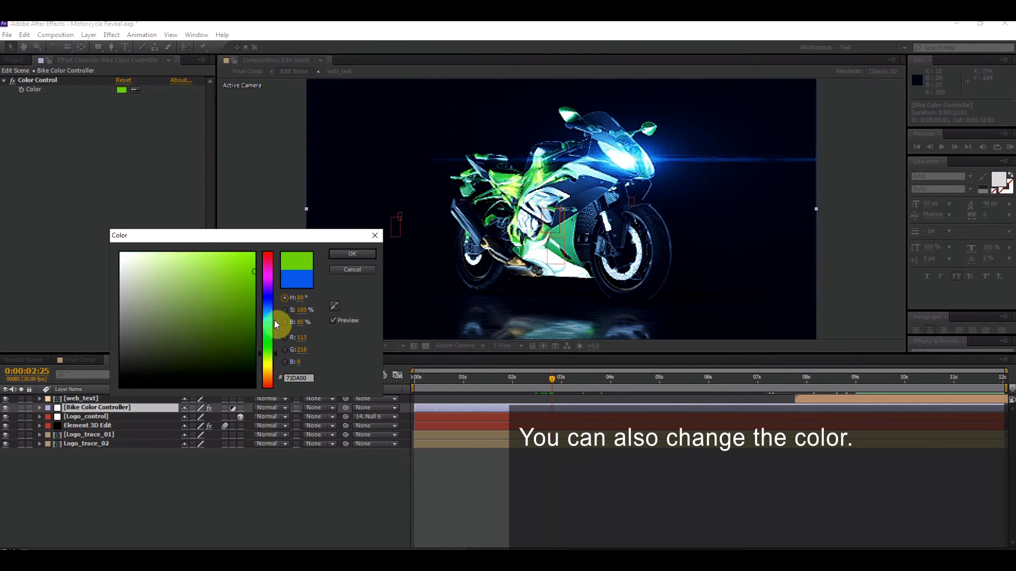
left_click(271, 366)
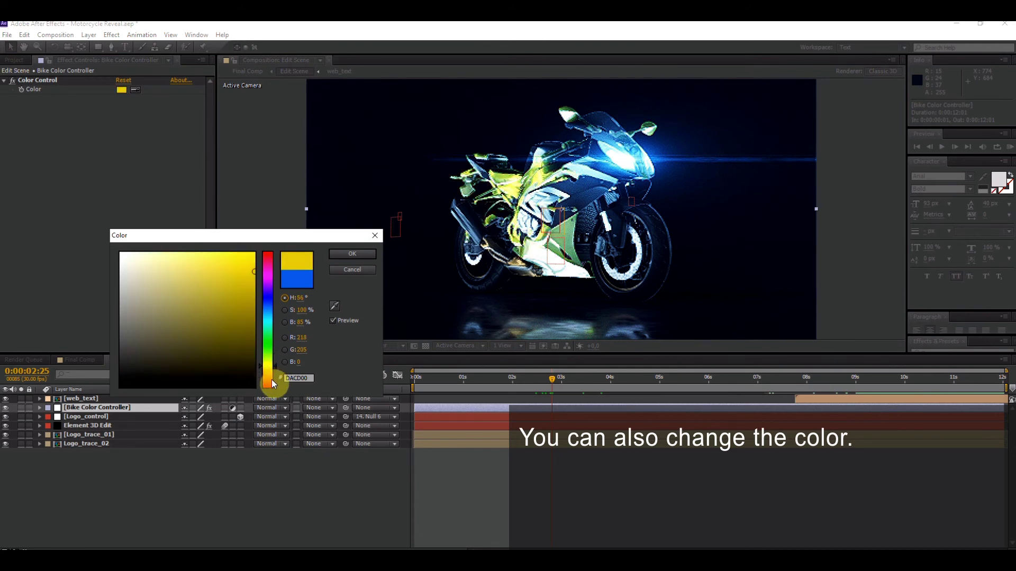
left_click(271, 383)
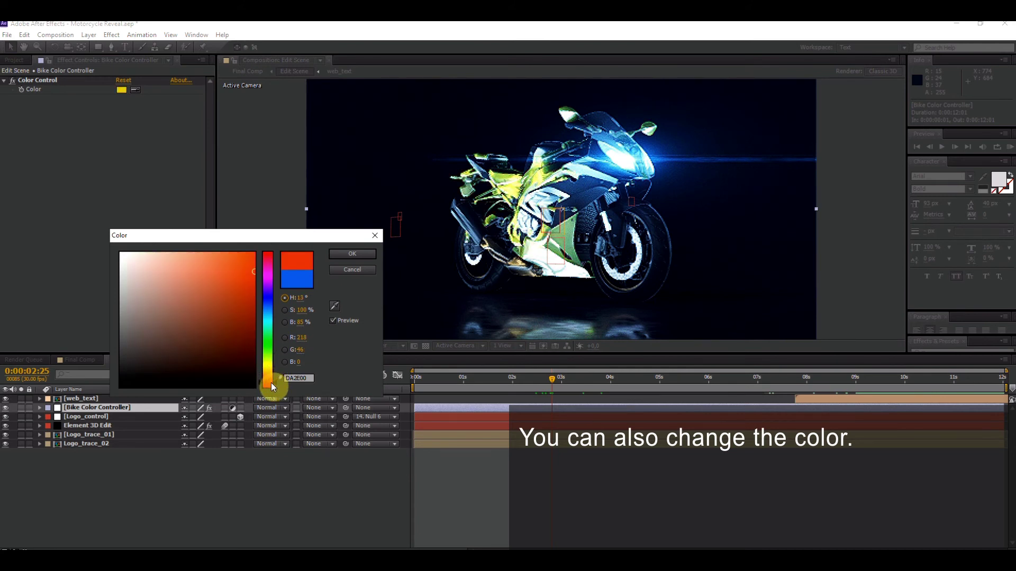
left_click(271, 385)
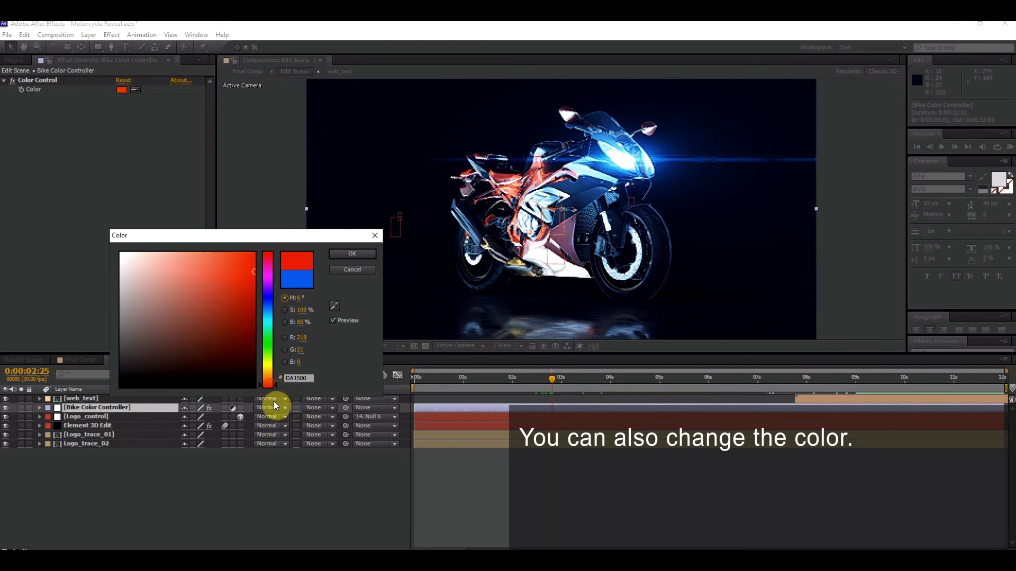
left_click(272, 388)
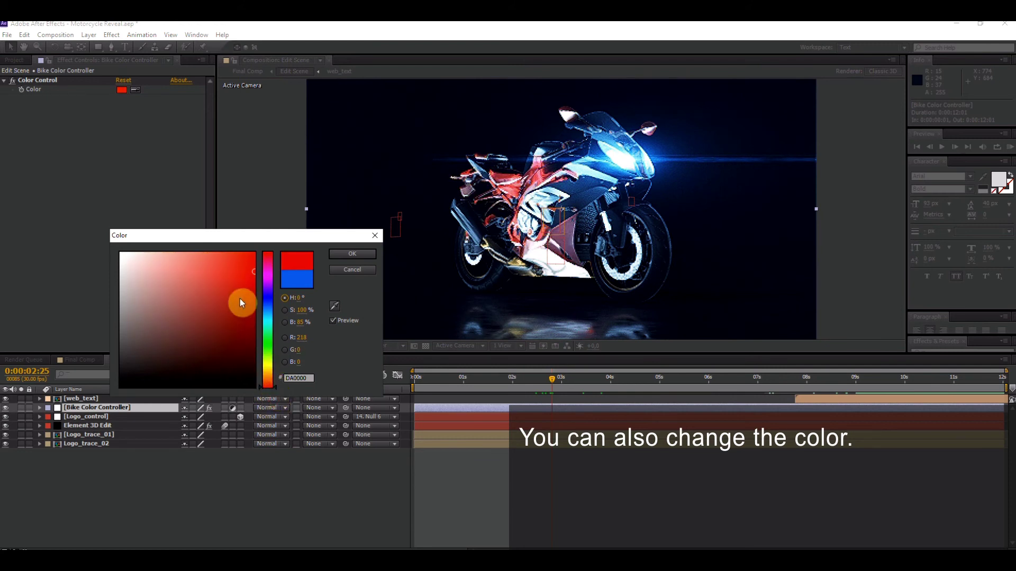
left_click(272, 279)
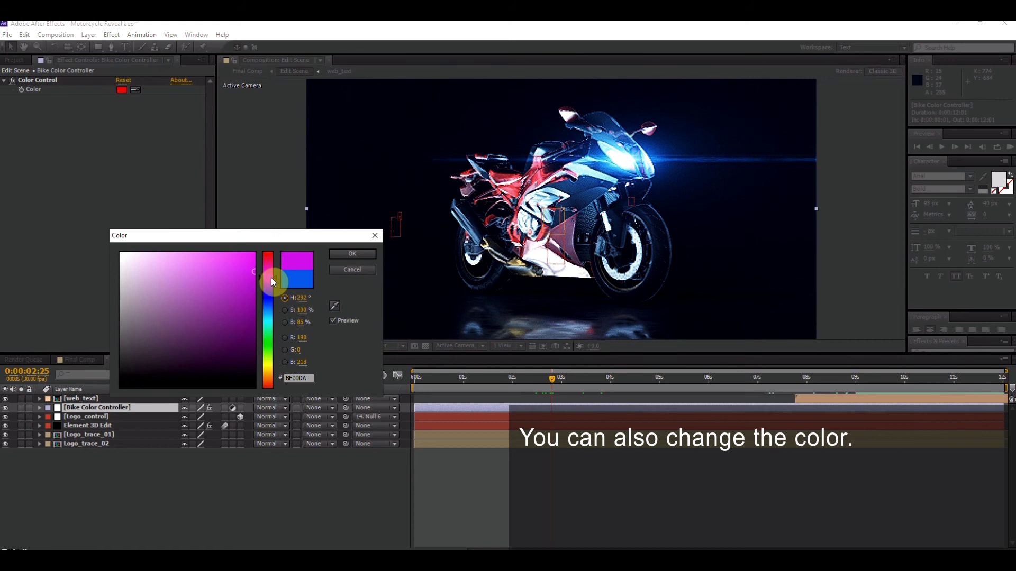
left_click(271, 302)
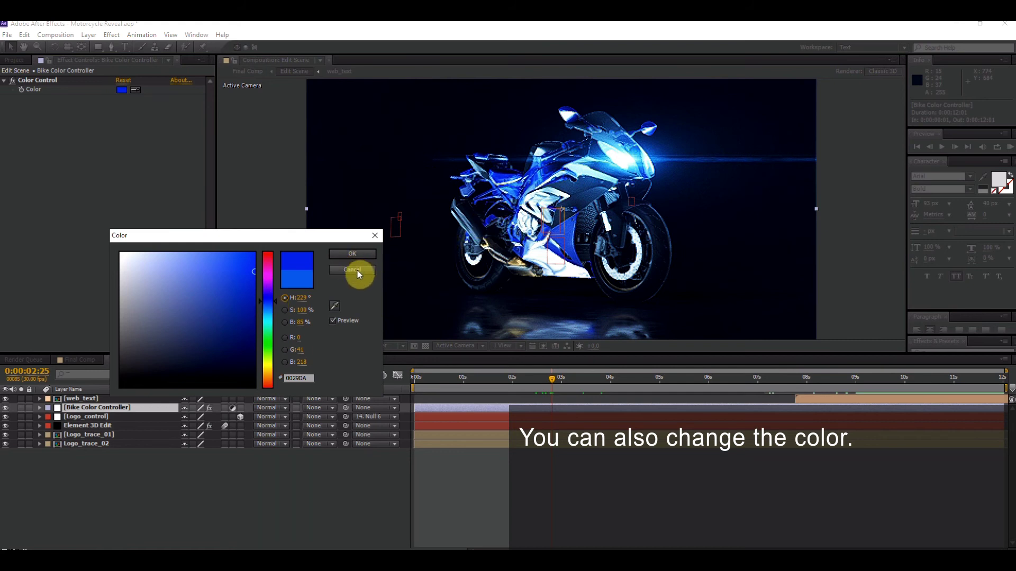
left_click(353, 255)
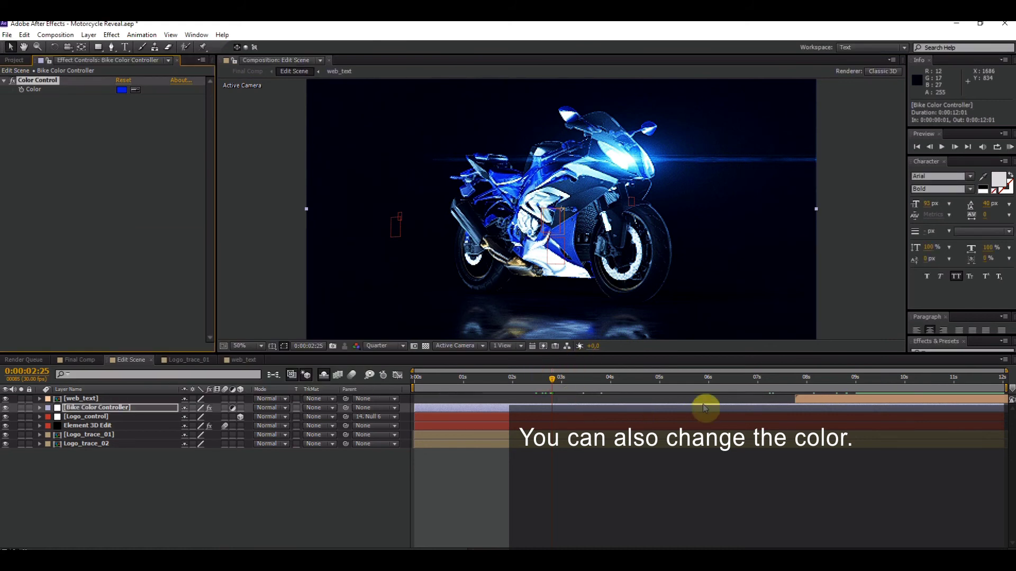
Step the Edit Scene timeline through 4:13, 6:08, 7:10, 7:19, 8:08 and 8:20 to check the blue logo.
left_click(630, 384)
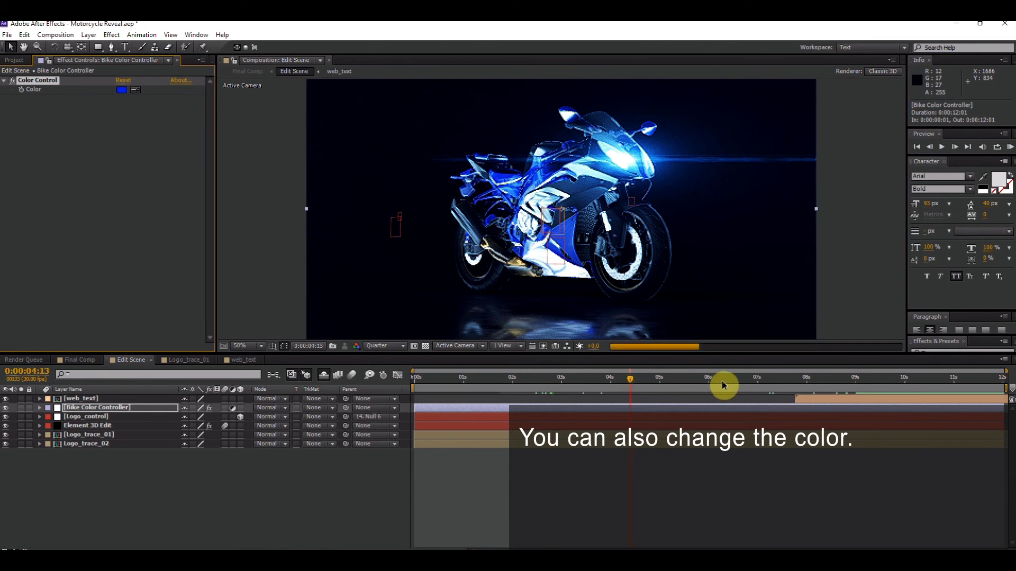
left_click(721, 383)
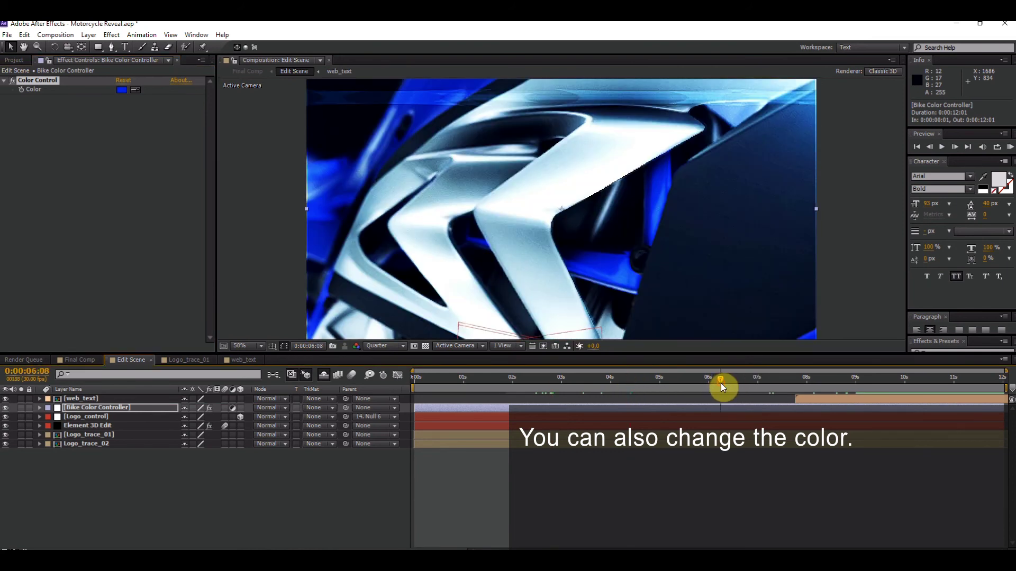
left_click(773, 384)
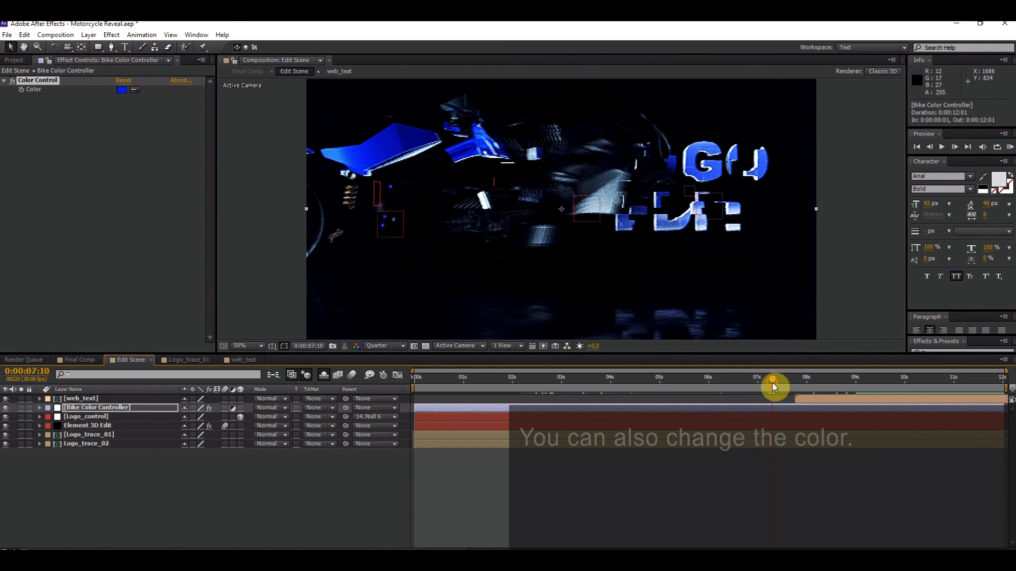
left_click(787, 384)
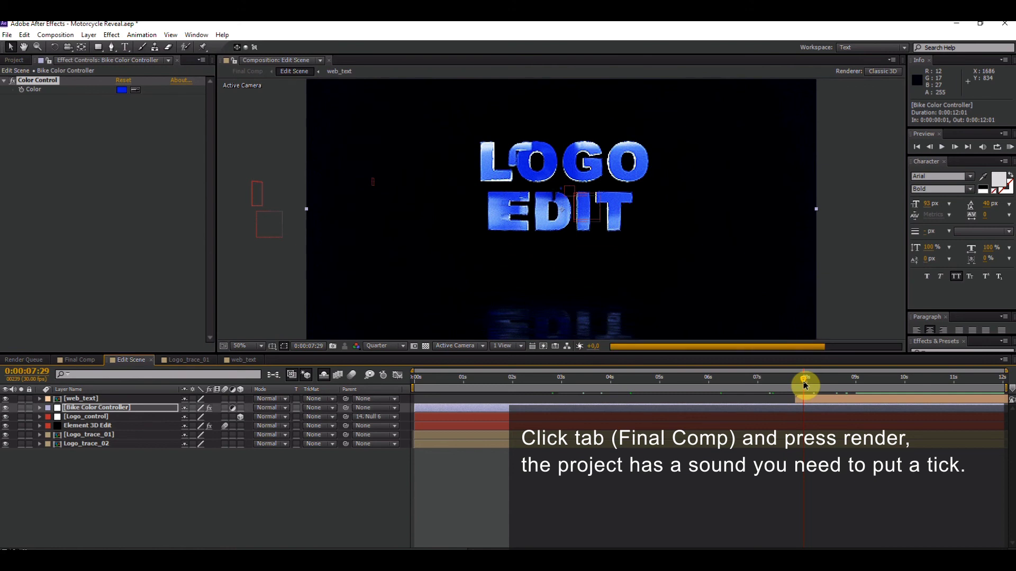
left_click(818, 382)
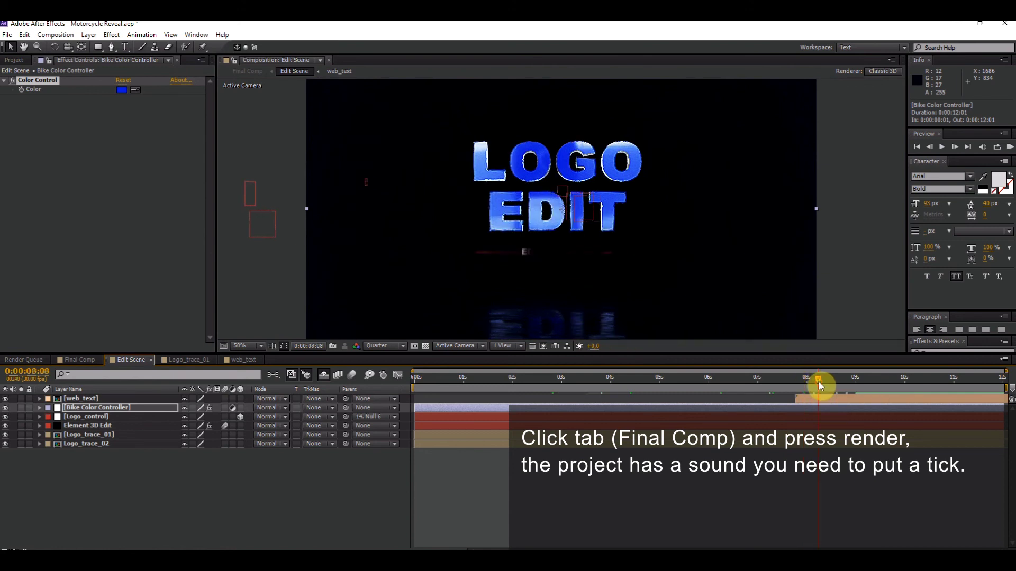
left_click(837, 379)
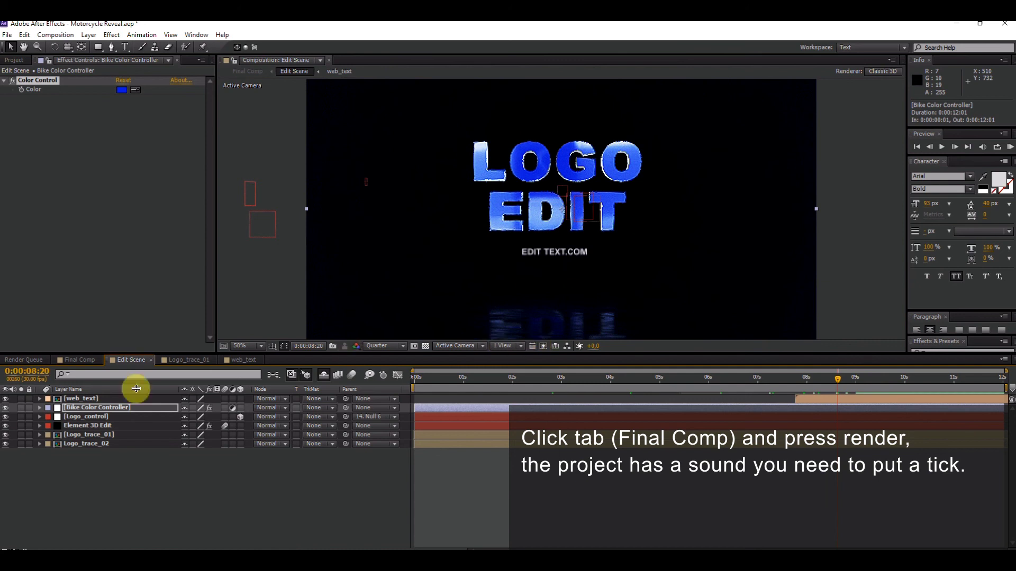
In Final Comp, expand sfx.wav to view its audio waveform, then collapse it again.
left_click(81, 362)
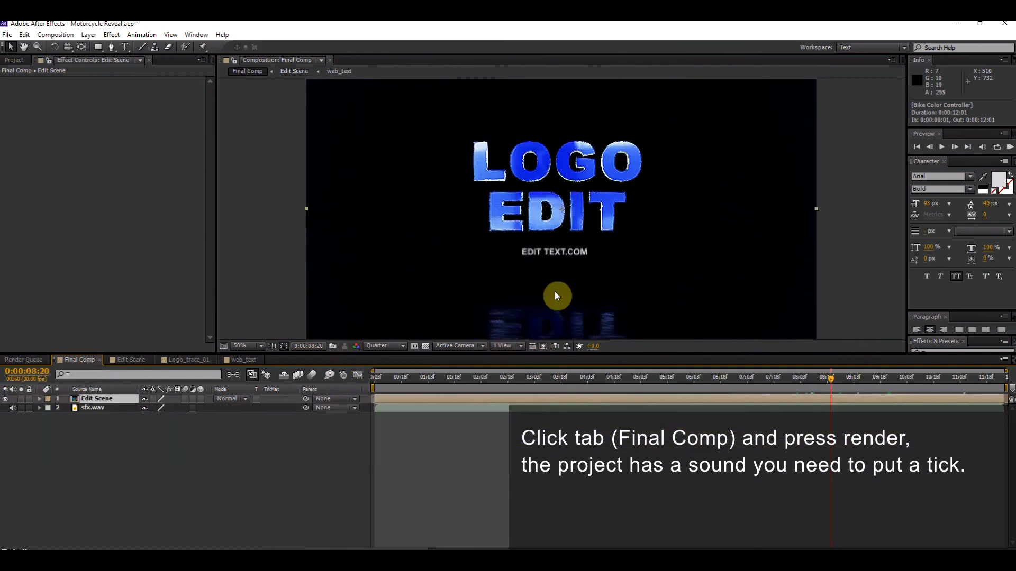
left_click(103, 407)
left_click(37, 407)
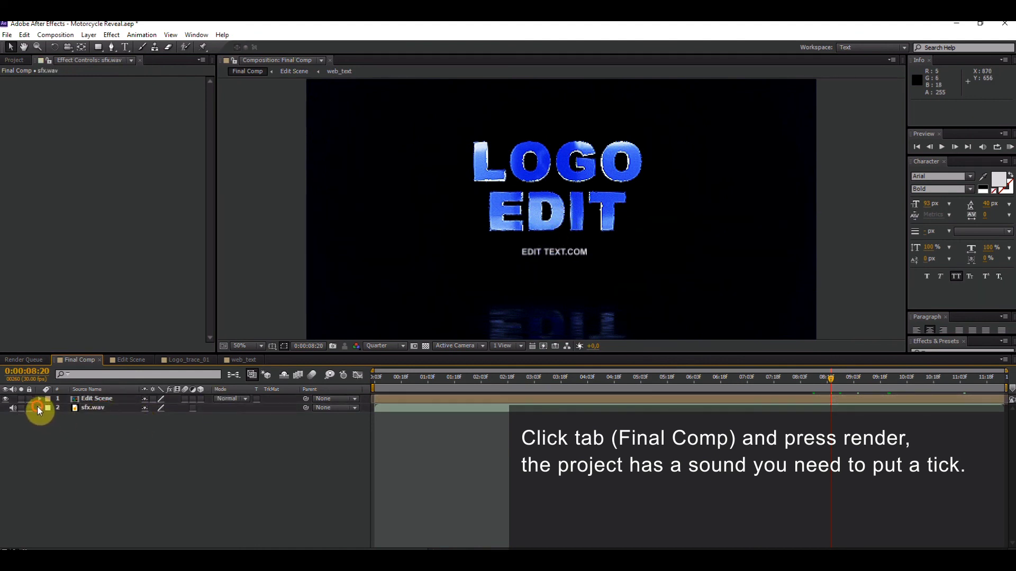
left_click(47, 417)
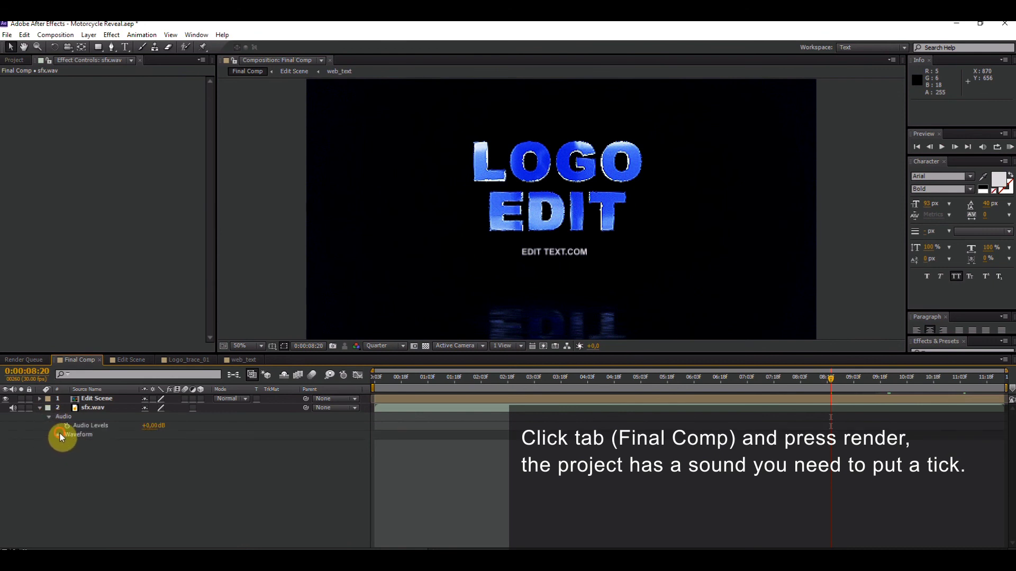
left_click(59, 435)
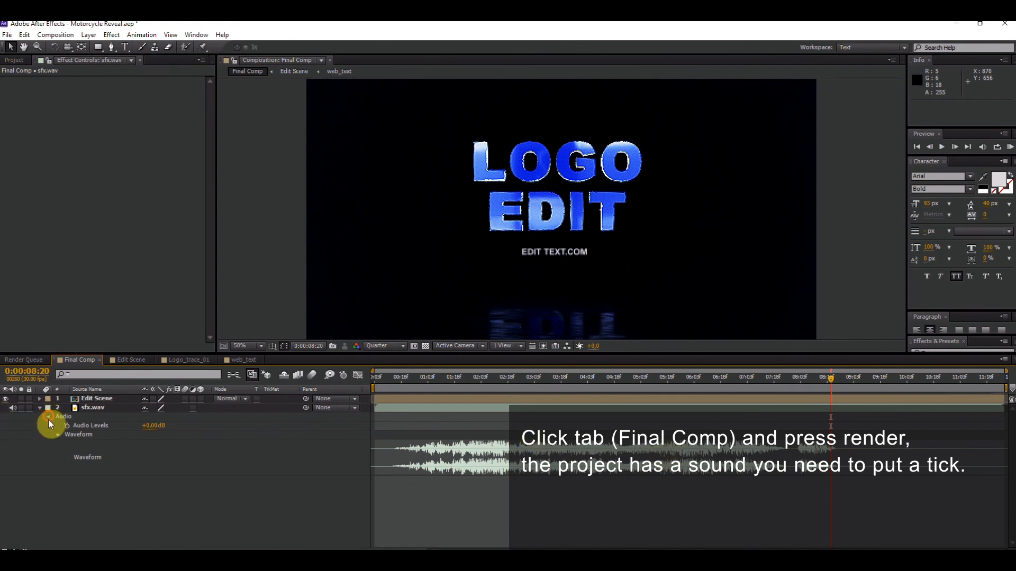
left_click(49, 417)
left_click(39, 408)
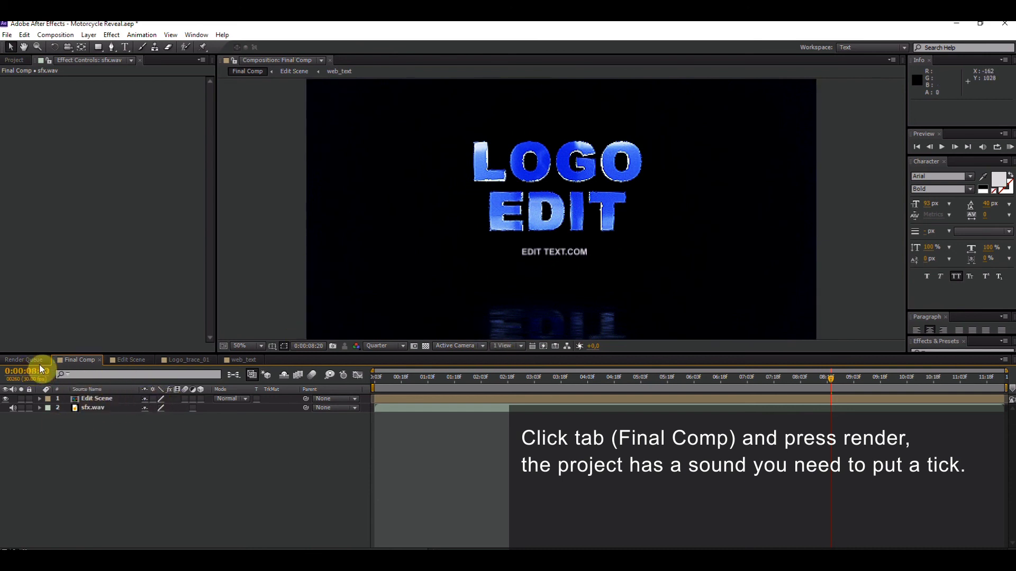
Add Final Comp to the Render Queue and enable Audio Output in its Lossless output module.
left_click(53, 37)
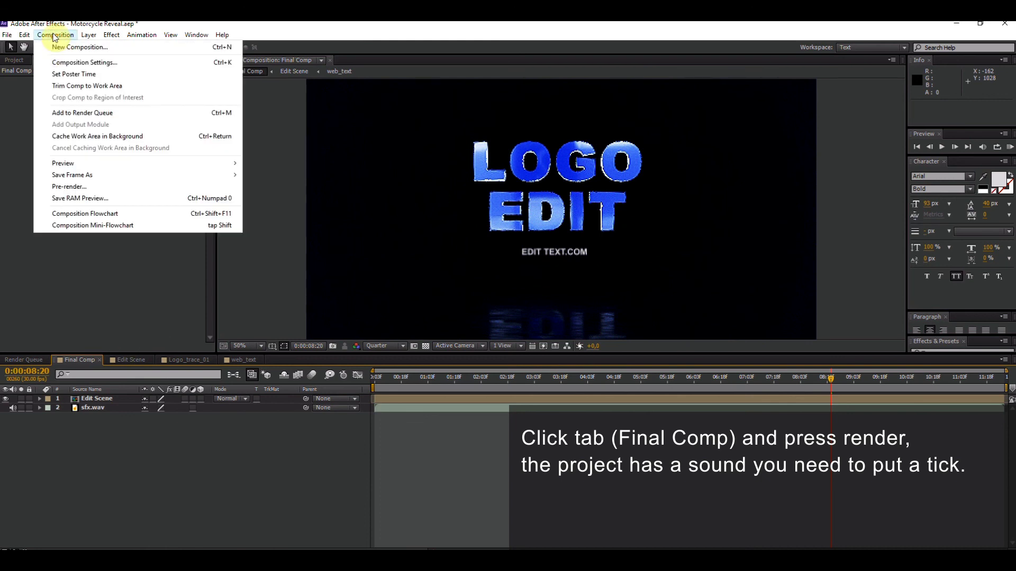
left_click(136, 113)
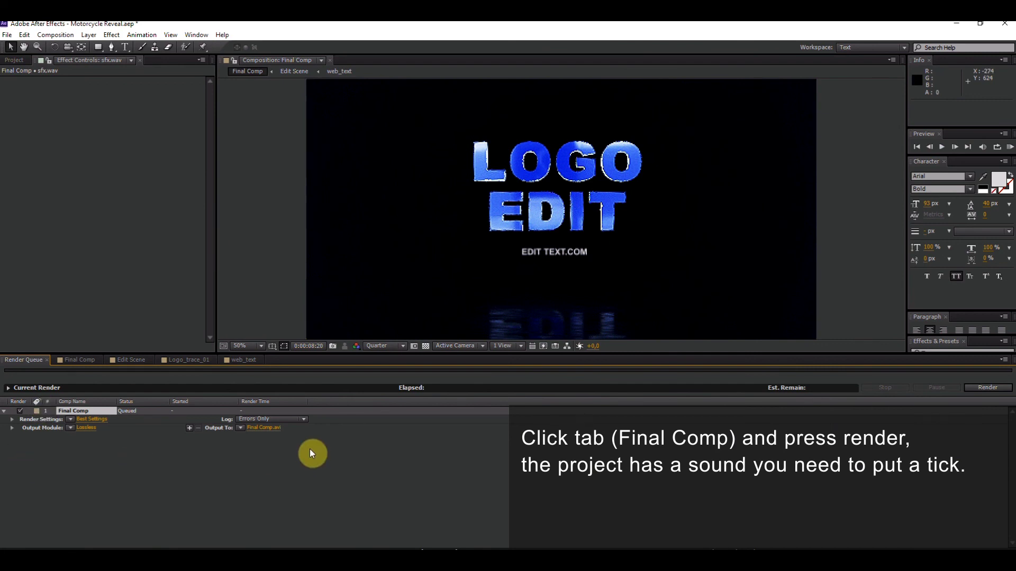
left_click(86, 428)
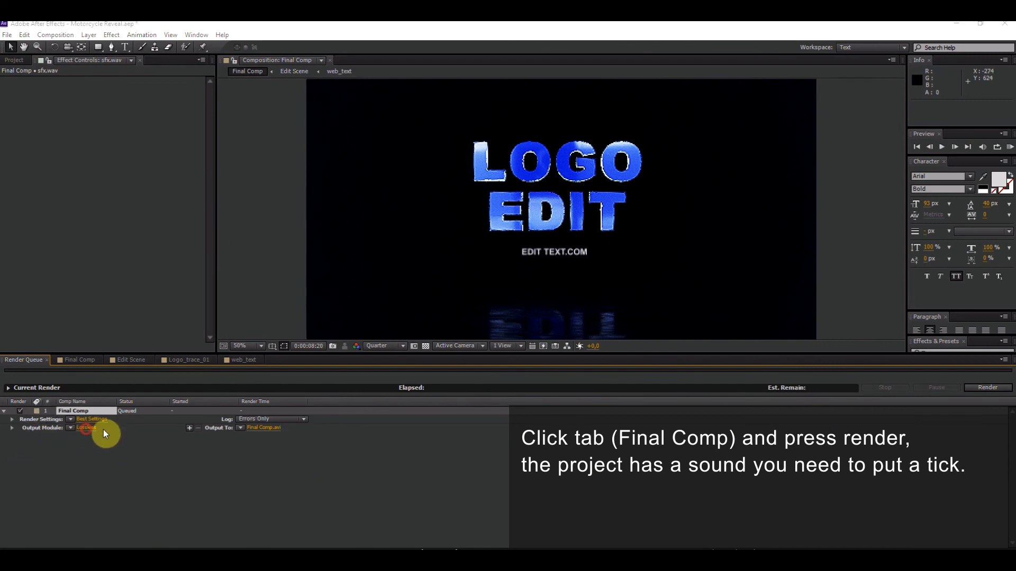
left_click(416, 397)
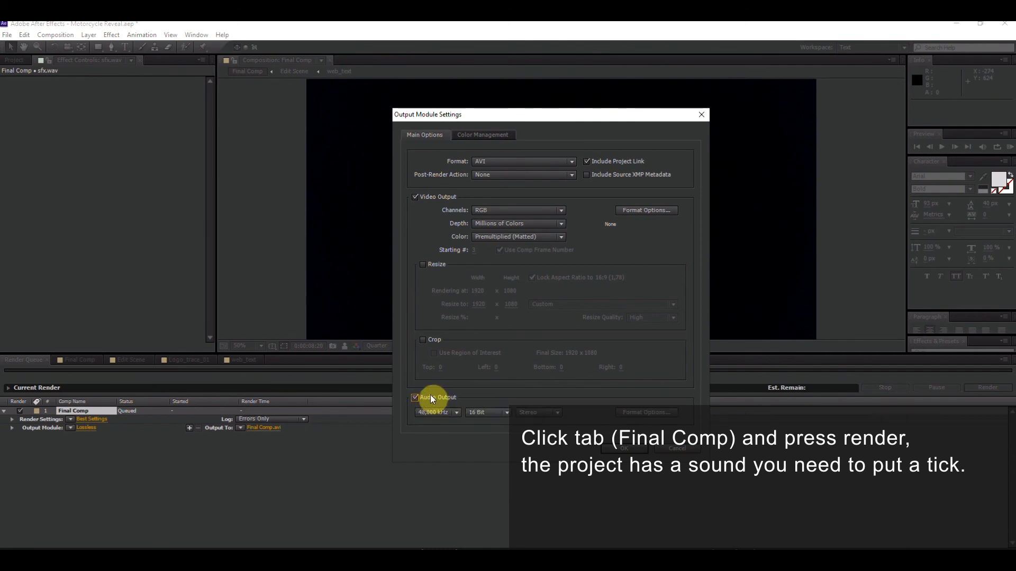
Confirm the output module settings and start rendering Final Comp to AVI with audio.
left_click(611, 450)
left_click(980, 389)
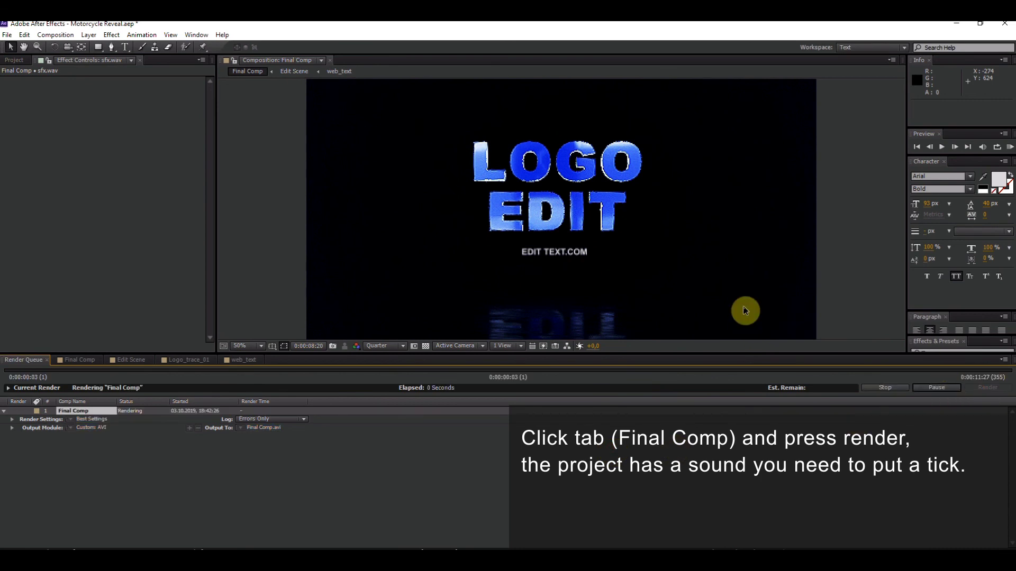